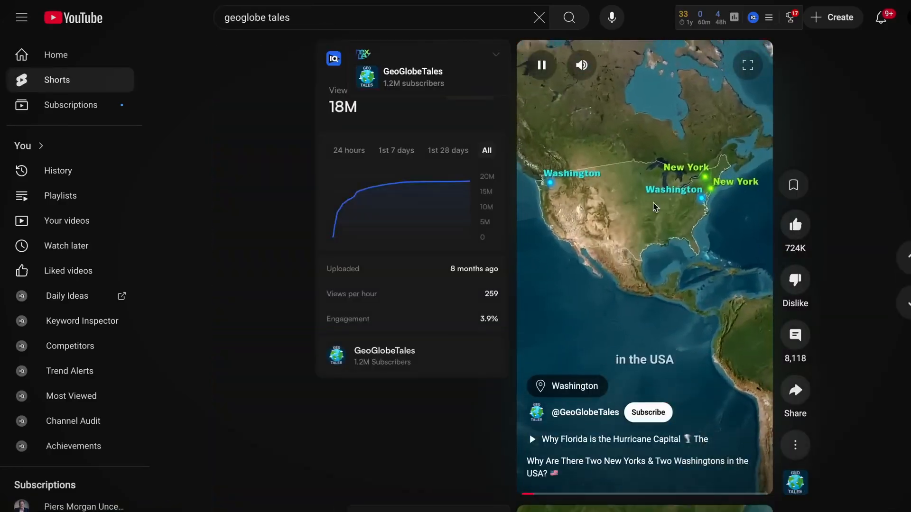
Step: Generate the transcript of a GeoGlobeTales Short in Tactiq's YouTube transcript generator and copy it
{"action": "left_click", "coordinate": [795, 389]}
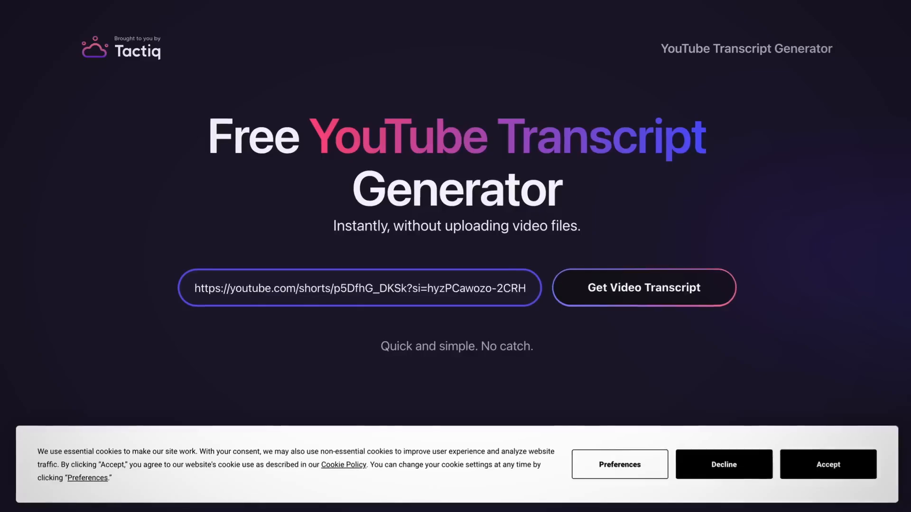
{"action": "key", "text": "super+a"}
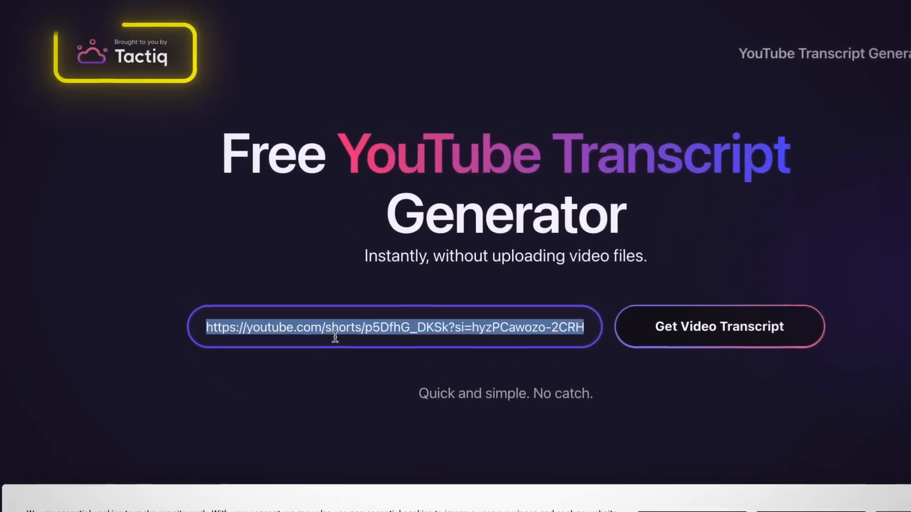
{"action": "key", "text": "BackSpace"}
{"action": "type", "text": "https://youtube.com/shorts/Yd9W0Cwuuqo?si=Tuwe7aWHrs9_qRI5"}
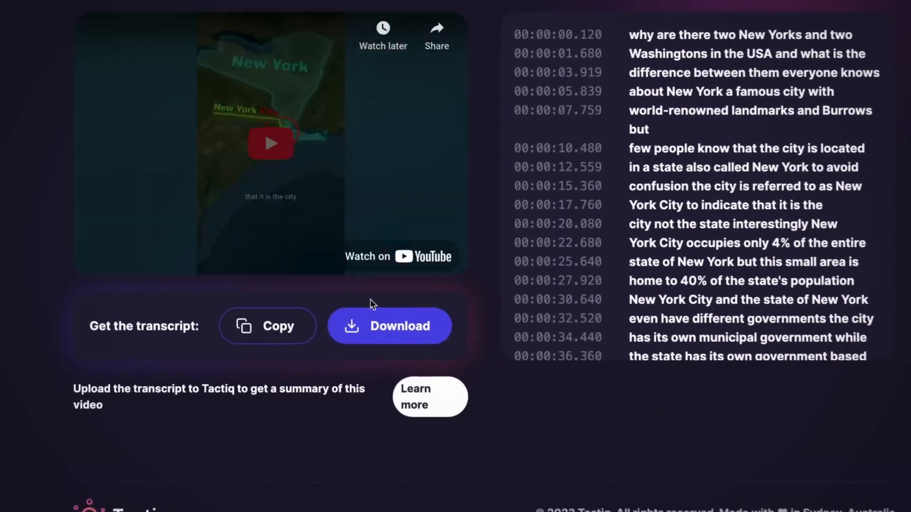
{"action": "left_click", "coordinate": [261, 310]}
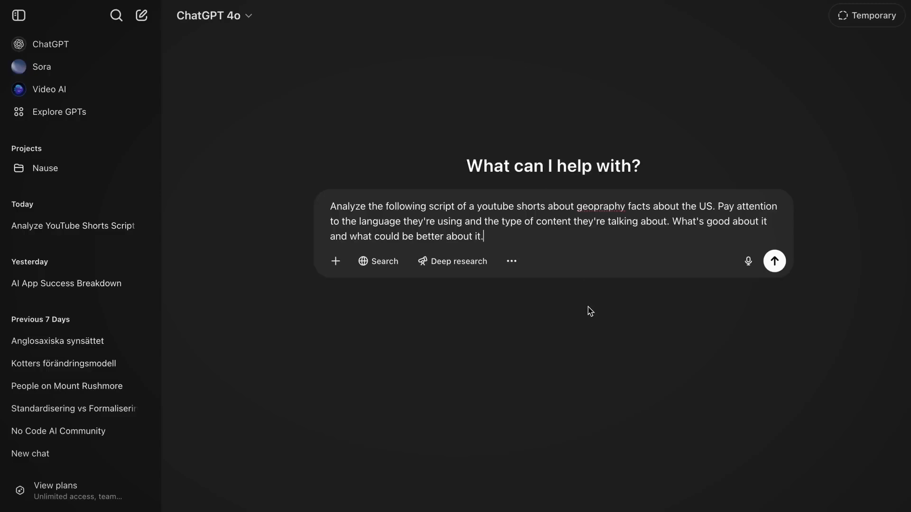
Step: Ask ChatGPT to analyze the pasted geography Shorts transcript for strengths and improvements, and read through its feedback
{"action": "key", "text": "shift+Return"}
{"action": "key", "text": "shift+Return"}
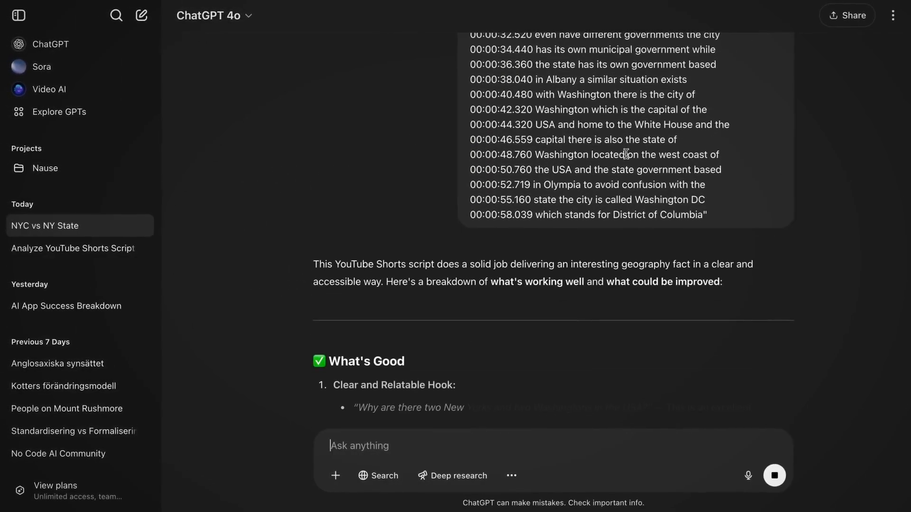
{"action": "scroll", "coordinate": [625, 284], "scroll_direction": "down", "scroll_amount": 12}
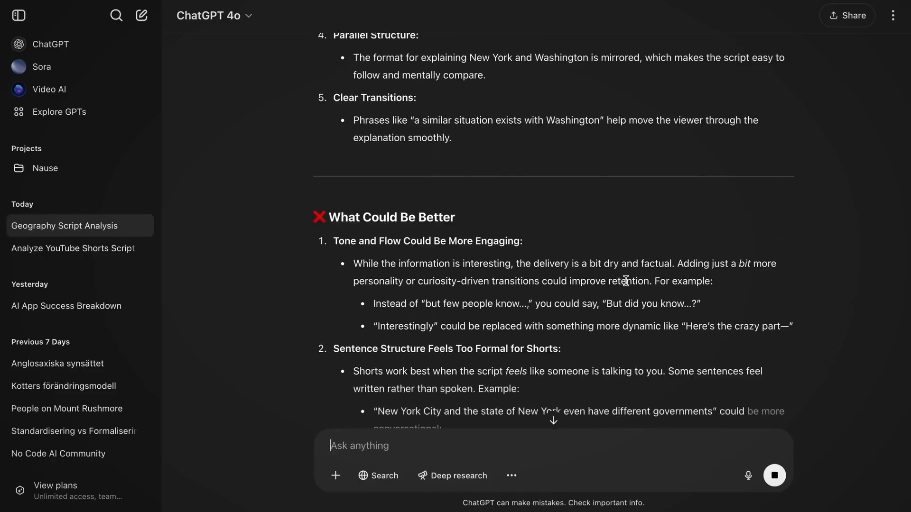
{"action": "scroll", "coordinate": [569, 238], "scroll_direction": "down", "scroll_amount": 9}
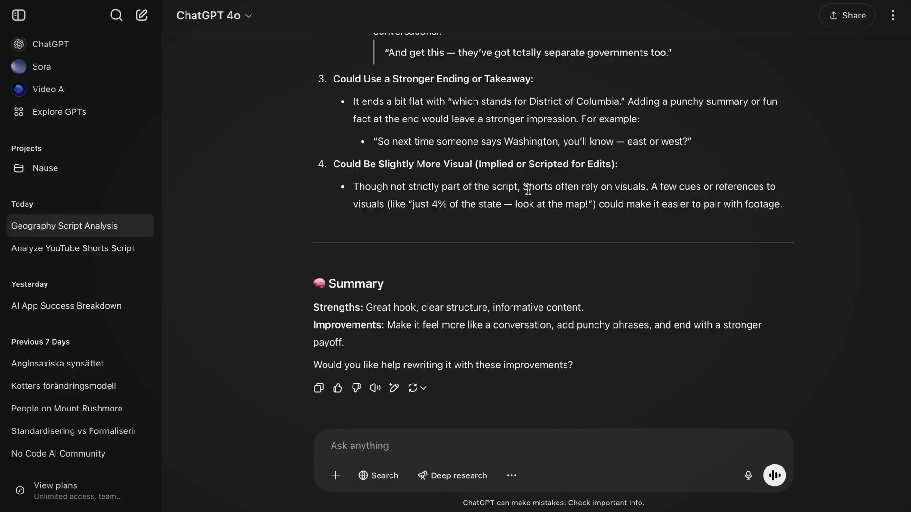
{"action": "scroll", "coordinate": [540, 304], "scroll_direction": "up", "scroll_amount": 12}
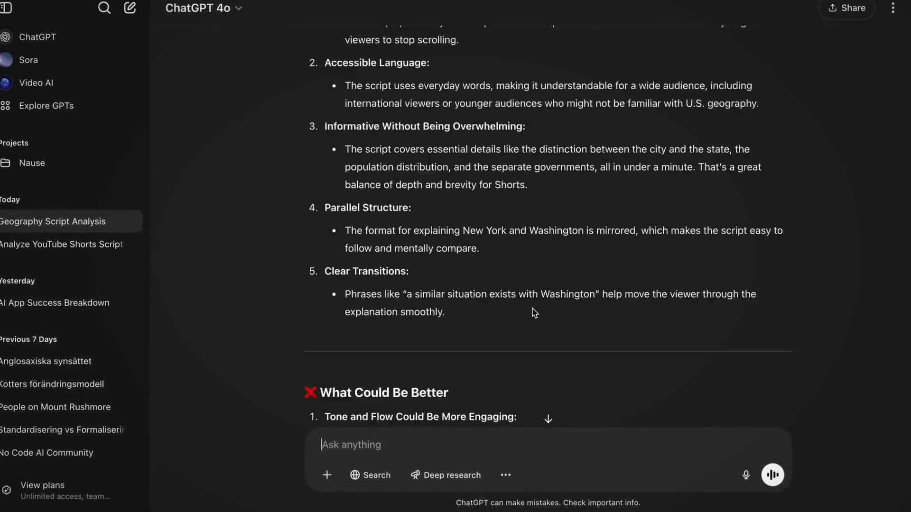
{"action": "scroll", "coordinate": [534, 313], "scroll_direction": "down", "scroll_amount": 10}
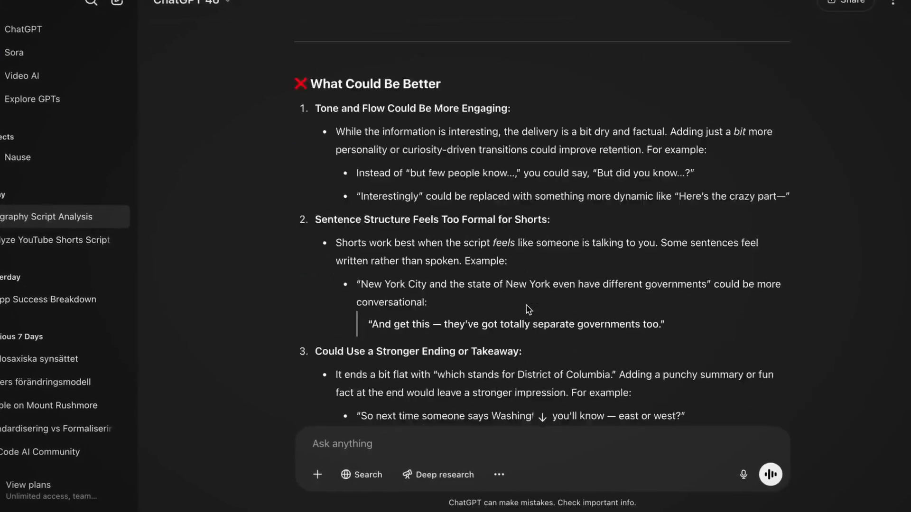
Step: Write a follow-up prompt making ChatGPT the YouTube Shorts script writer and requesting a list of 3-5 interesting facts about US states
{"action": "type", "text": "Now have this feedback you gave in mind, because you're now goi"}
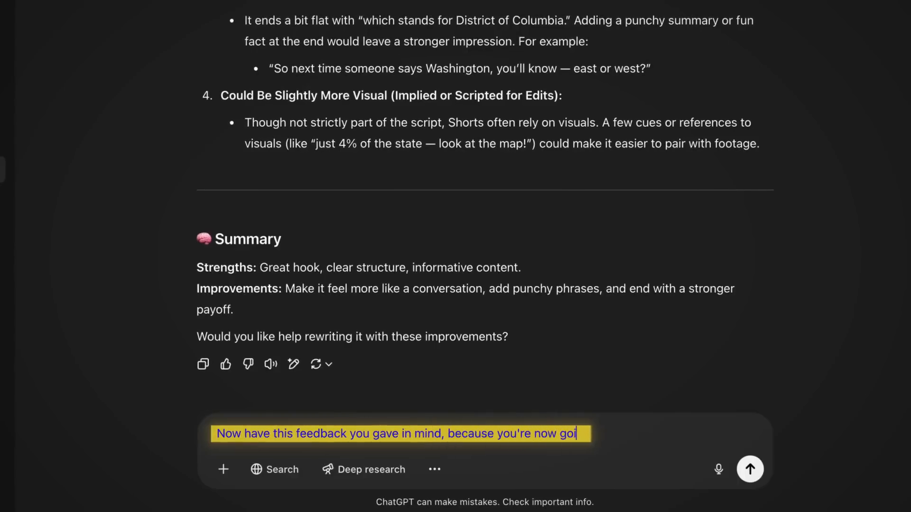
{"action": "type", "text": "ts script "}
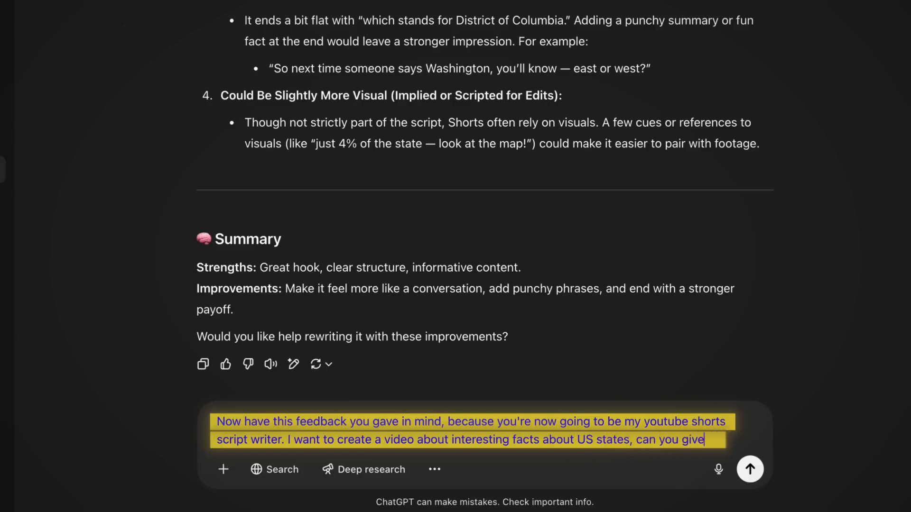
{"action": "type", "text": " me a list of"}
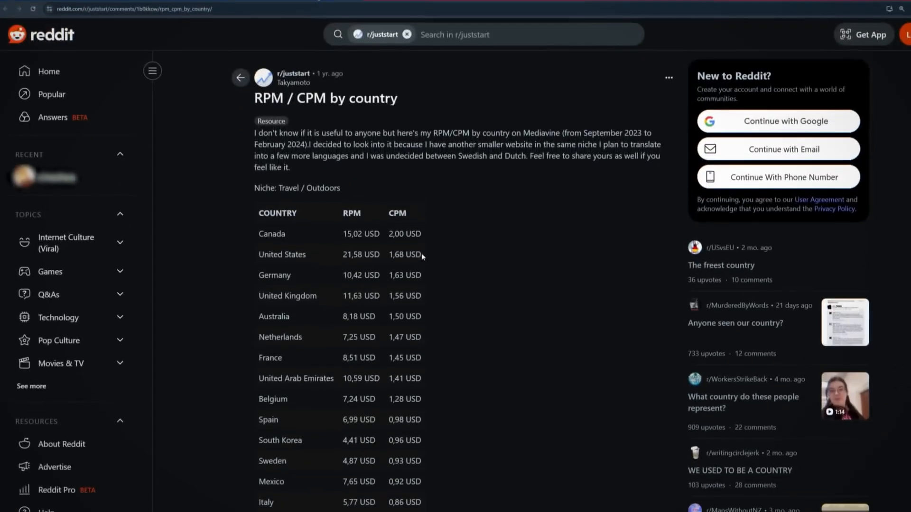
{"action": "left_click_drag", "start_coordinate": [417, 368], "coordinate": [279, 368]}
{"action": "left_click_drag", "start_coordinate": [253, 235], "coordinate": [230, 235]}
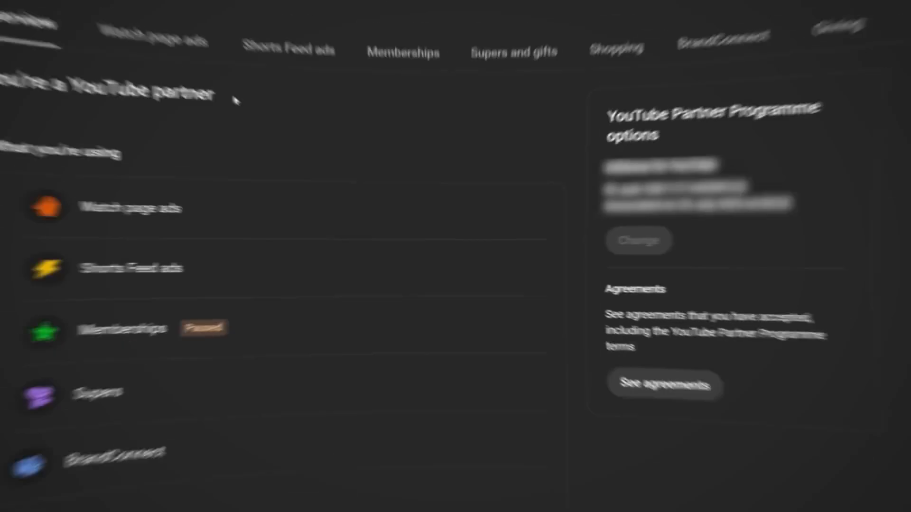
{"action": "left_click_drag", "start_coordinate": [222, 96], "coordinate": [187, 93]}
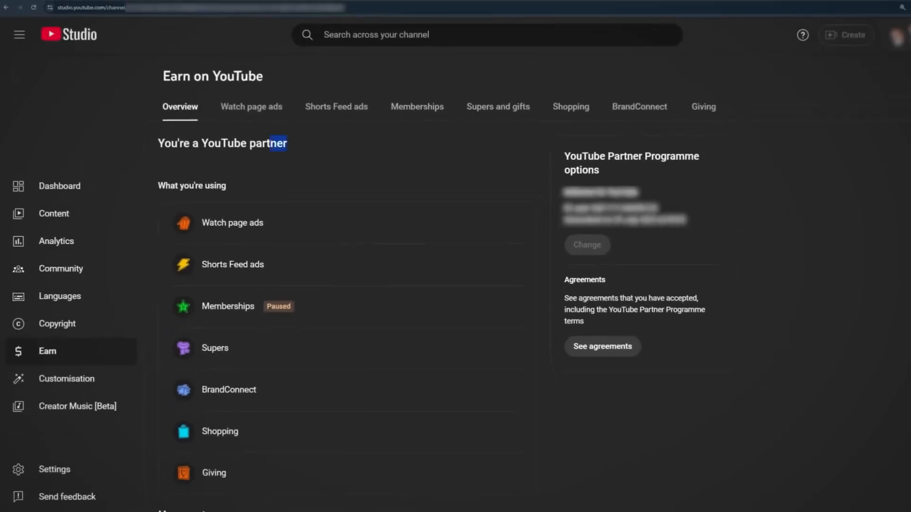
{"action": "left_click_drag", "start_coordinate": [186, 144], "coordinate": [160, 144]}
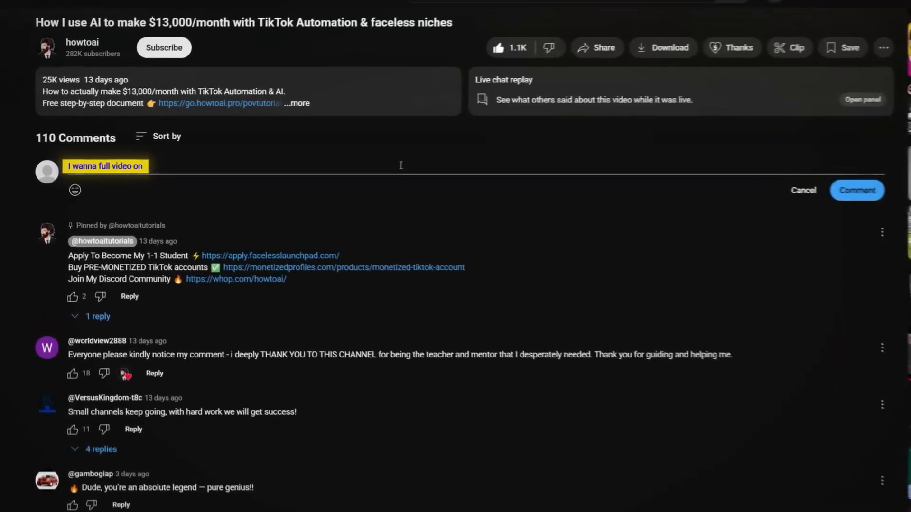
{"action": "type", "text": "monetizedprofi"}
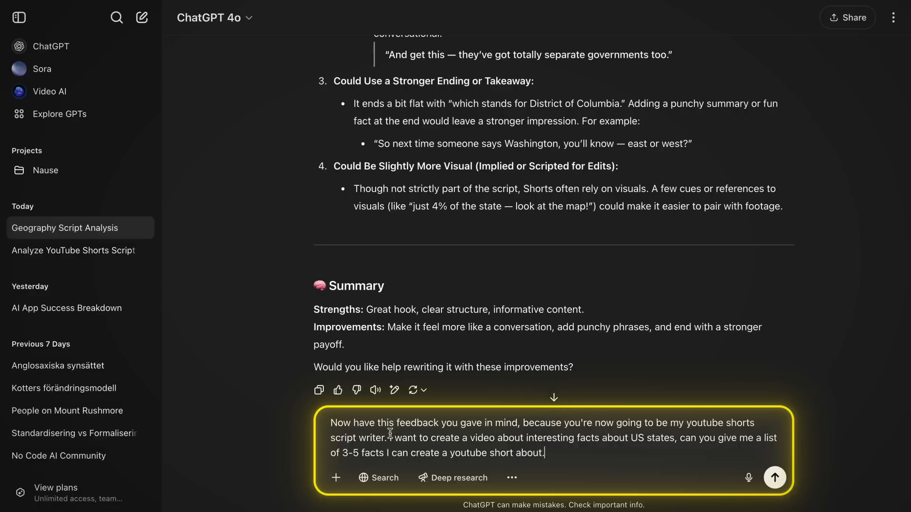
Step: Submit the US state facts prompt to ChatGPT and look through the suggested facts
{"action": "key", "text": "Return"}
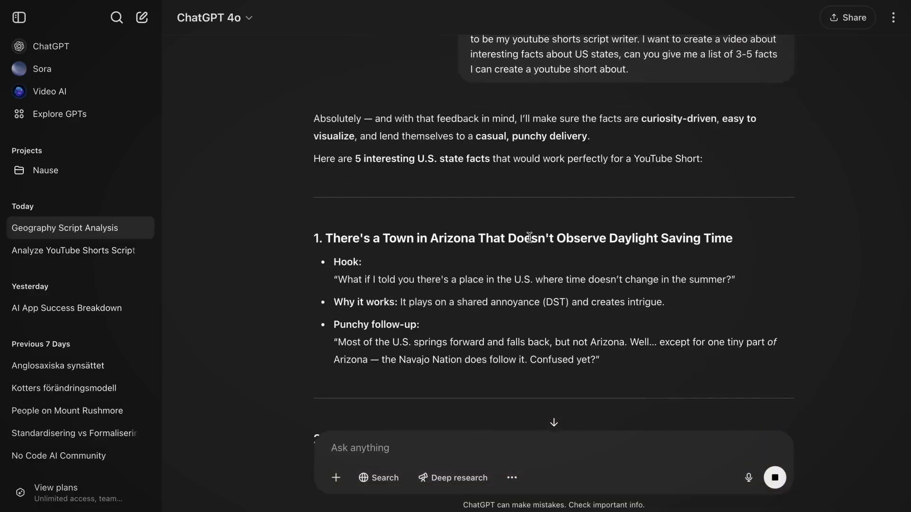
{"action": "scroll", "coordinate": [559, 319], "scroll_direction": "down", "scroll_amount": 4}
{"action": "scroll", "coordinate": [518, 224], "scroll_direction": "down", "scroll_amount": 14}
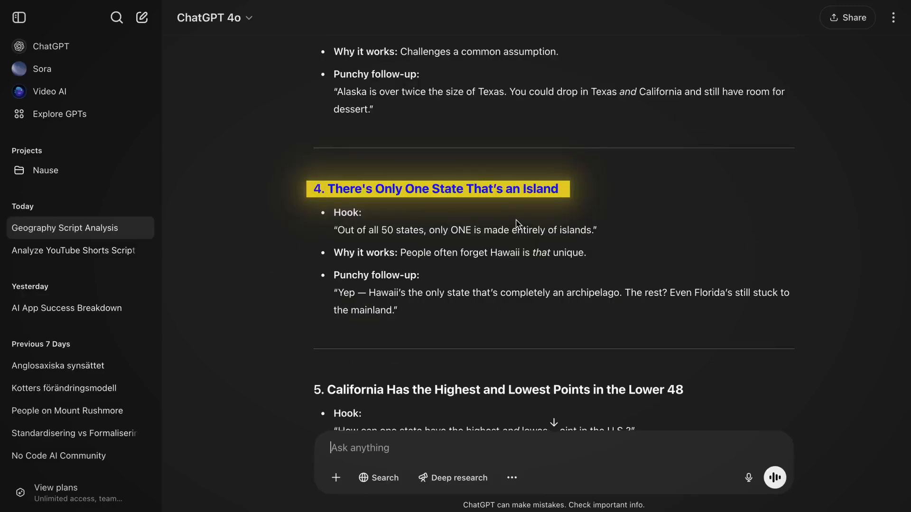
Step: Ask ChatGPT to act as a professional YouTube Shorts scriptwriter and turn facts 1, 3 and 4 into a flowing script
{"action": "type", "text": "No"}
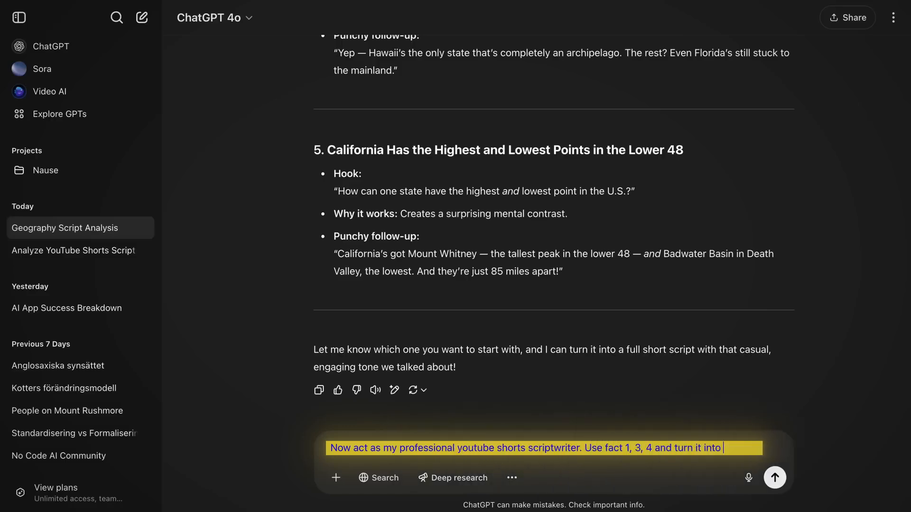
{"action": "type", "text": "a flowing script I can use for my youtube short."}
{"action": "key", "text": "Return"}
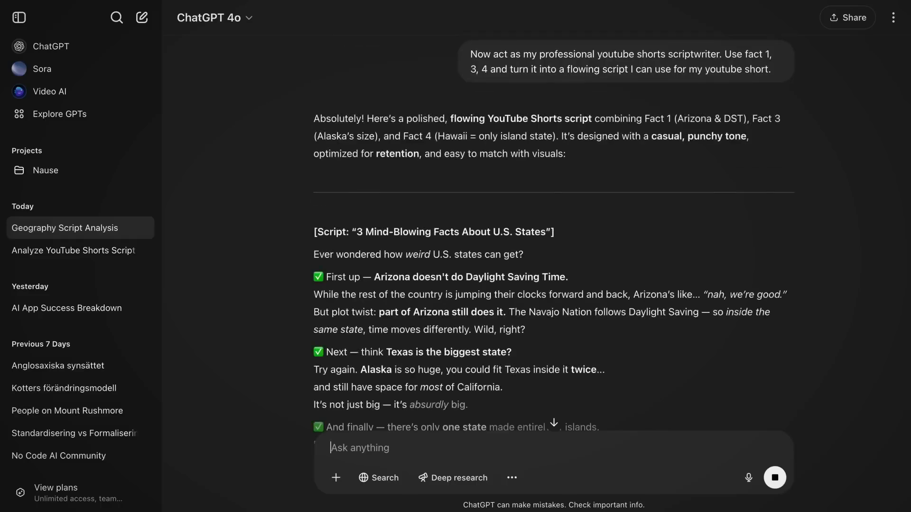
{"action": "scroll", "coordinate": [569, 270], "scroll_direction": "down", "scroll_amount": 5}
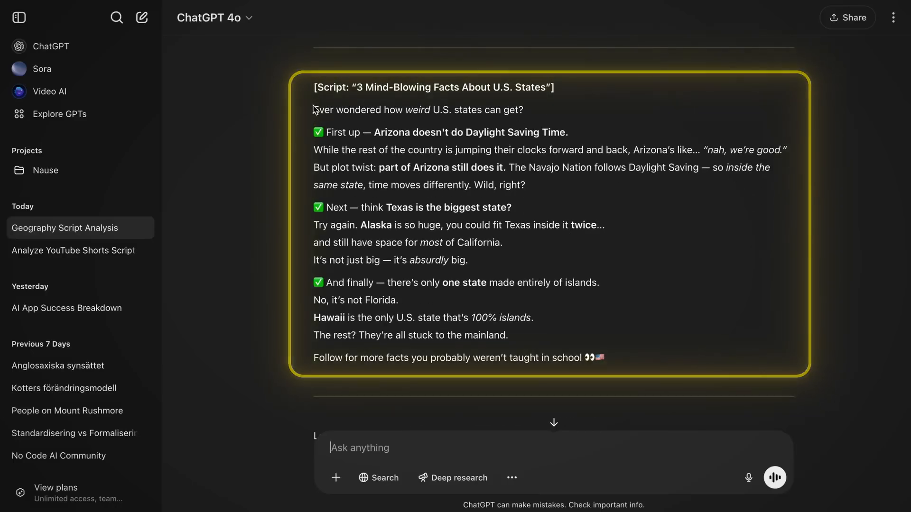
Step: Copy the generated script into a Google Docs document and delete the "But plot twist" passage about Arizona
{"action": "left_click_drag", "start_coordinate": [315, 109], "coordinate": [626, 346]}
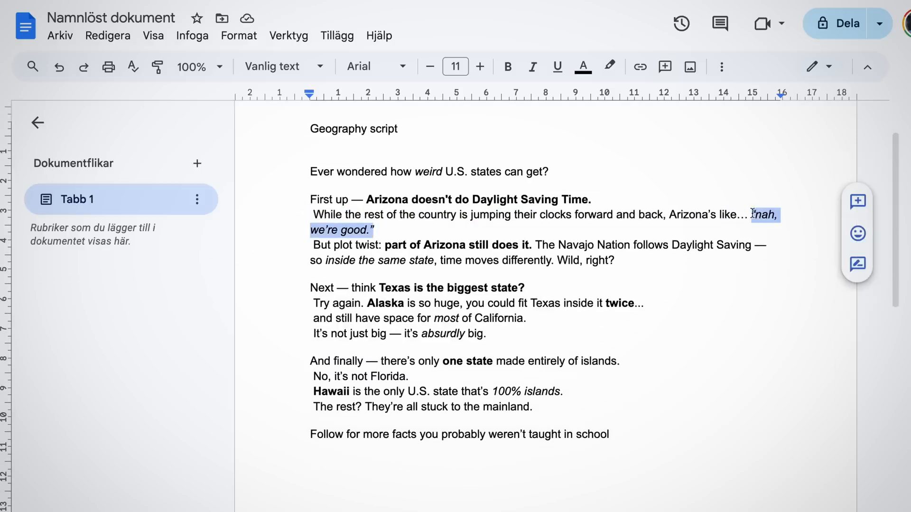
{"action": "left_click_drag", "start_coordinate": [381, 231], "coordinate": [616, 260]}
{"action": "key", "text": "BackSpace"}
Step: Remove the leading spaces from the script lines and reword the Texas and island-state facts, including "Next, think" and "Did you know" openings
{"action": "left_click", "coordinate": [314, 214]}
{"action": "key", "text": "BackSpace"}
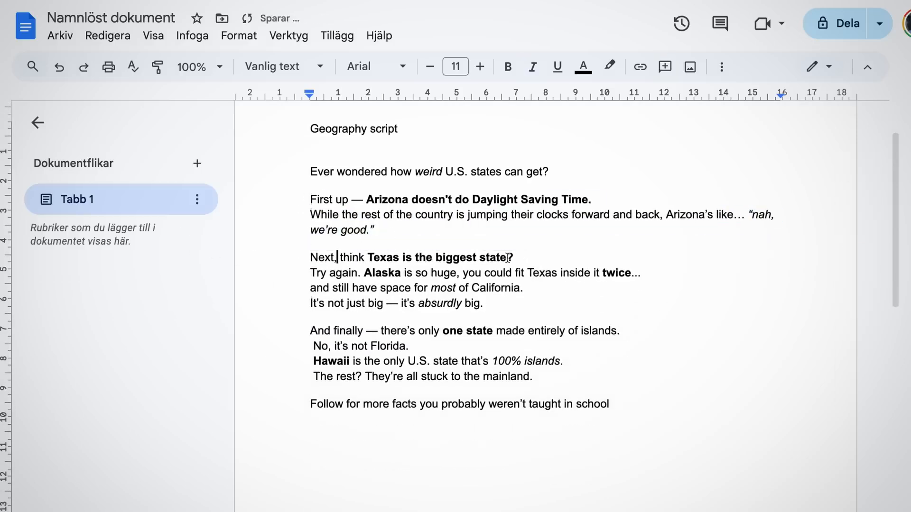
{"action": "key", "text": "BackSpace"}
{"action": "left_click", "coordinate": [313, 331]}
{"action": "key", "text": "BackSpace"}
{"action": "left_click", "coordinate": [313, 346]}
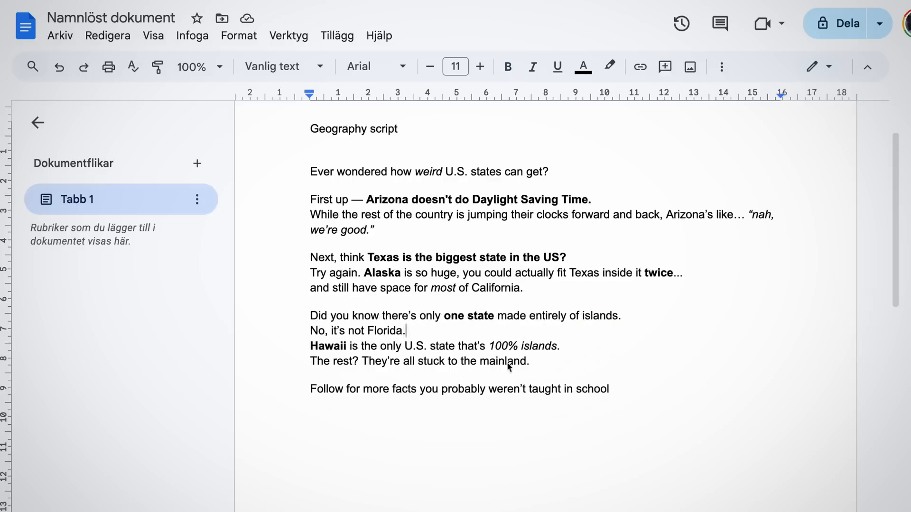
Step: Format "Geography script" as a large title and replace "First up —" in the Arizona line with "Did you know that"
{"action": "triple_click", "coordinate": [345, 195]}
{"action": "left_click", "coordinate": [514, 238]}
{"action": "key", "text": "BackSpace"}
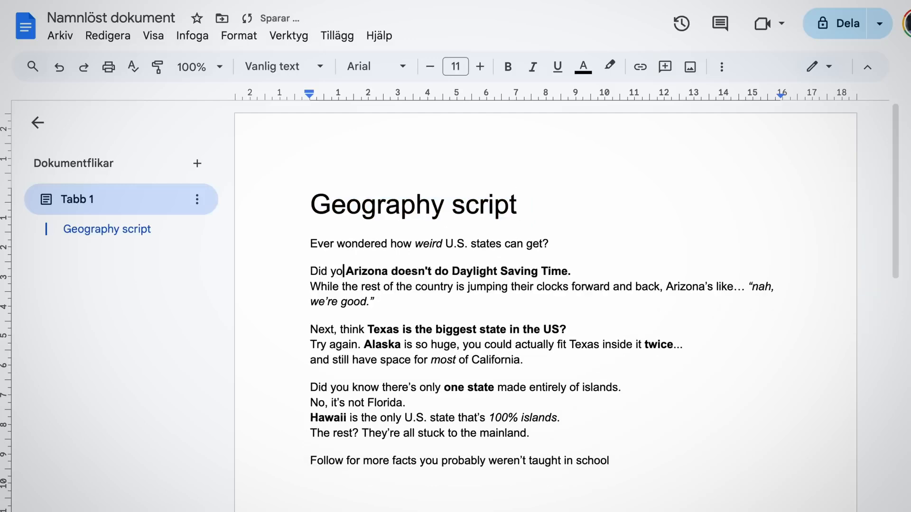
{"action": "scroll", "coordinate": [496, 292], "scroll_direction": "down", "scroll_amount": 1}
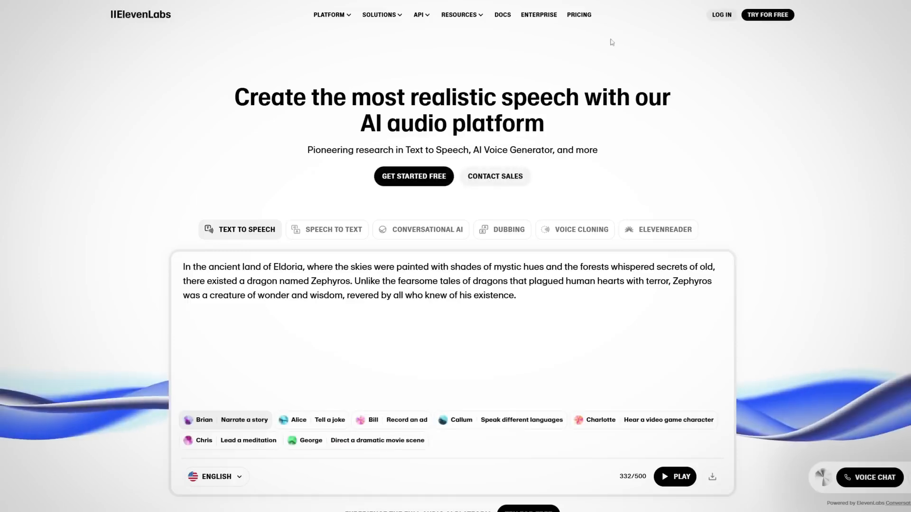
Step: Switch to the ElevenLabs website, look over its home page and open the pricing information
{"action": "scroll", "coordinate": [640, 90], "scroll_direction": "down", "scroll_amount": 2}
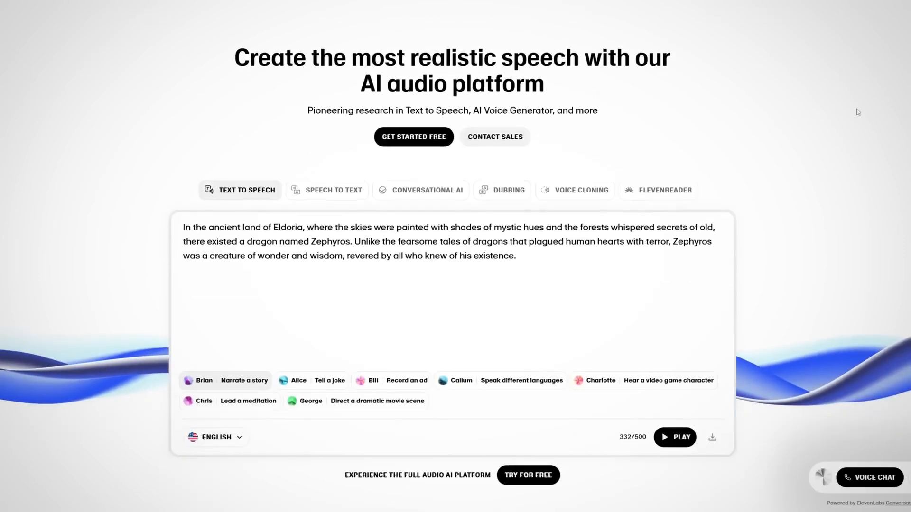
{"action": "scroll", "coordinate": [778, 195], "scroll_direction": "up", "scroll_amount": 2}
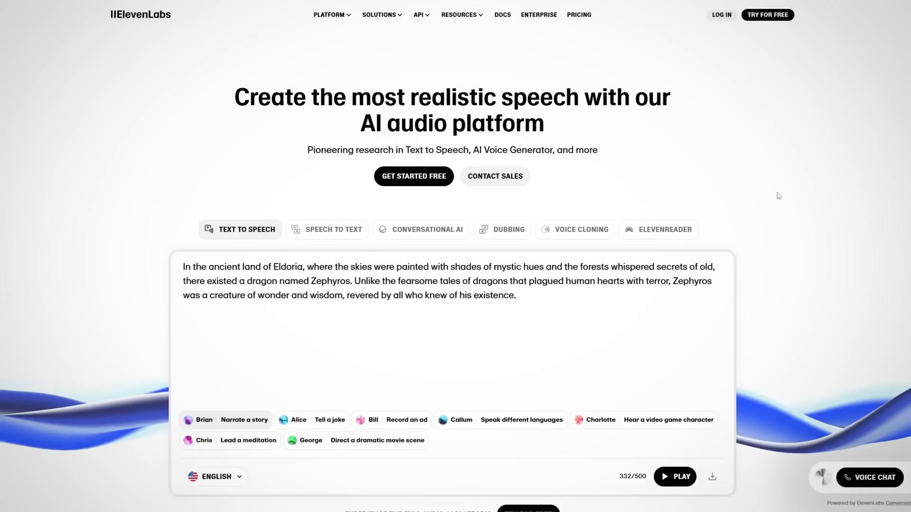
{"action": "left_click", "coordinate": [592, 18]}
{"action": "scroll", "coordinate": [848, 219], "scroll_direction": "down", "scroll_amount": 1}
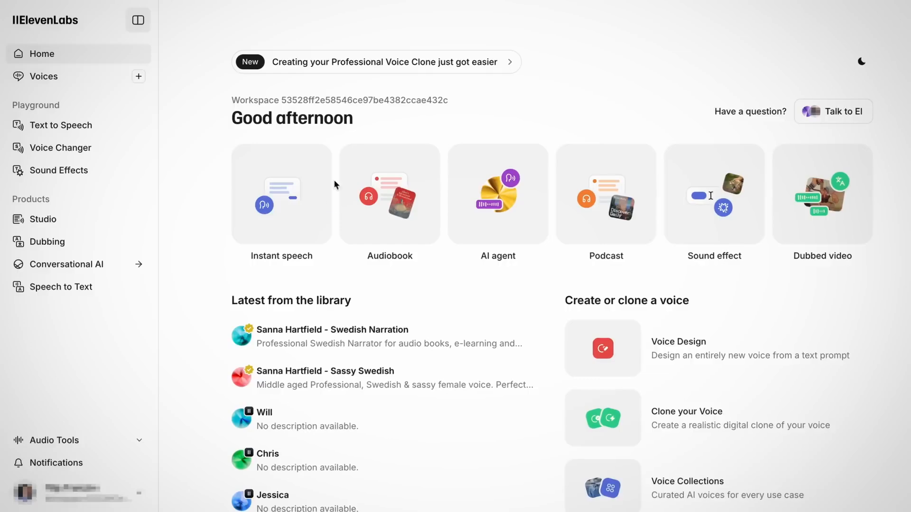
Step: Open the ElevenLabs voice library and filter it to English voices with an American accent
{"action": "left_click", "coordinate": [81, 84]}
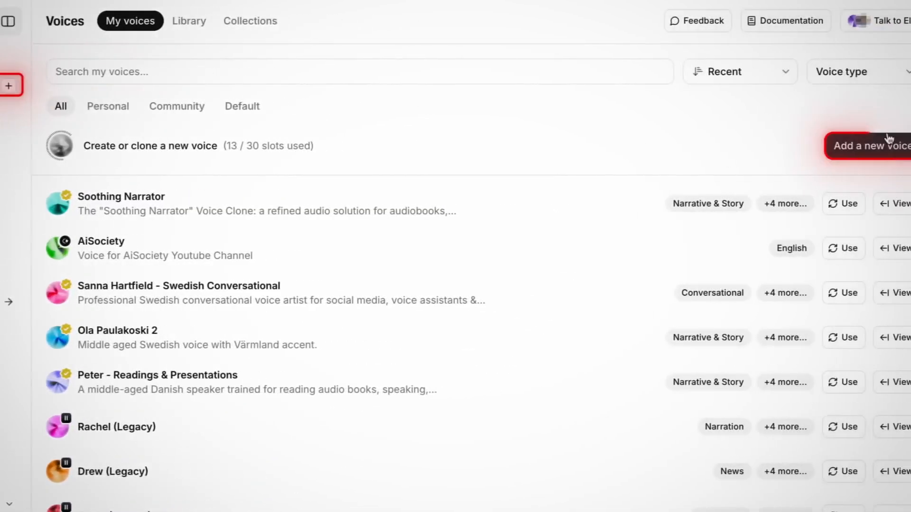
{"action": "left_click", "coordinate": [858, 149]}
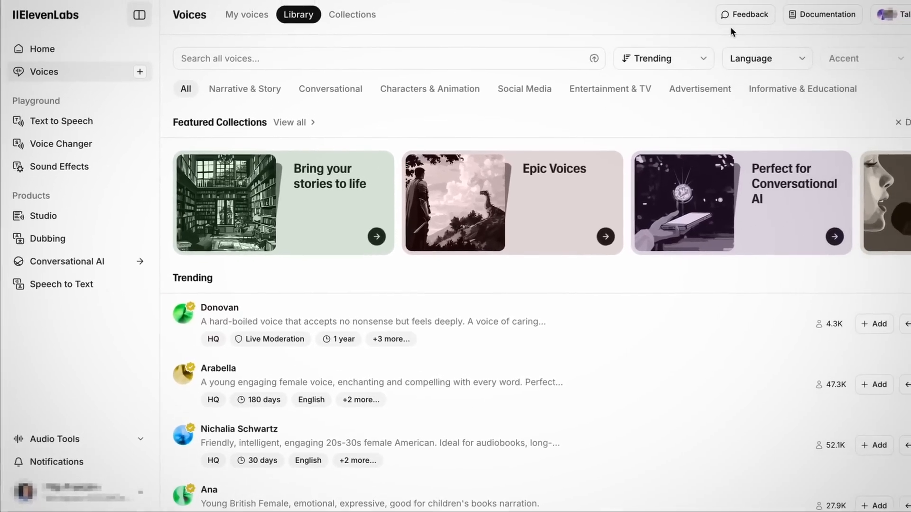
{"action": "left_click", "coordinate": [760, 76]}
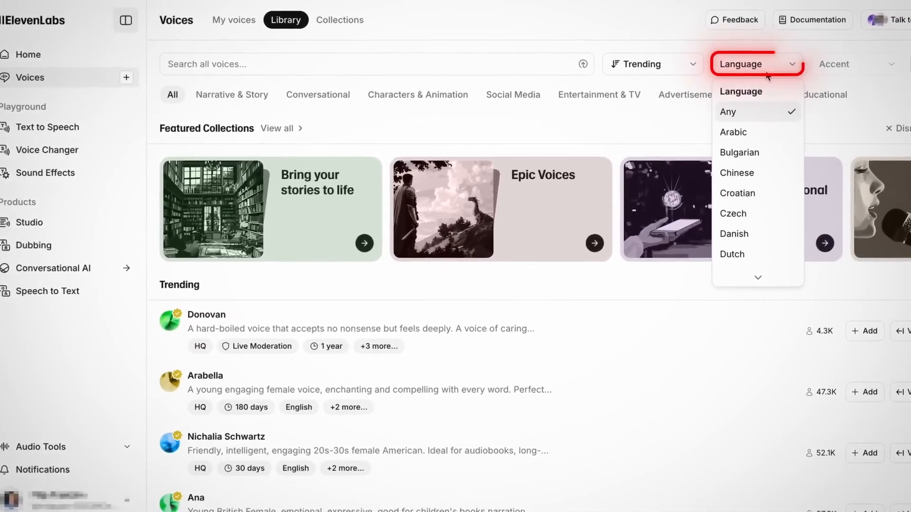
{"action": "scroll", "coordinate": [745, 214], "scroll_direction": "down", "scroll_amount": 2}
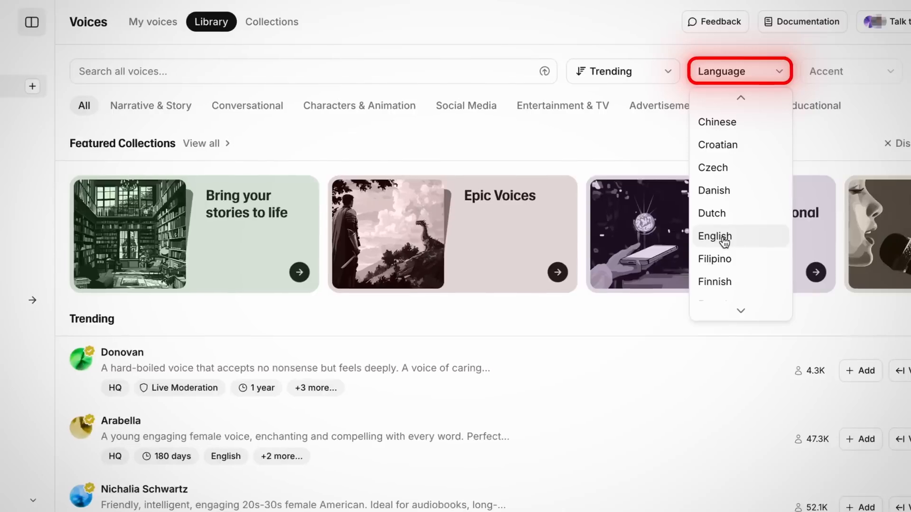
{"action": "left_click", "coordinate": [724, 241]}
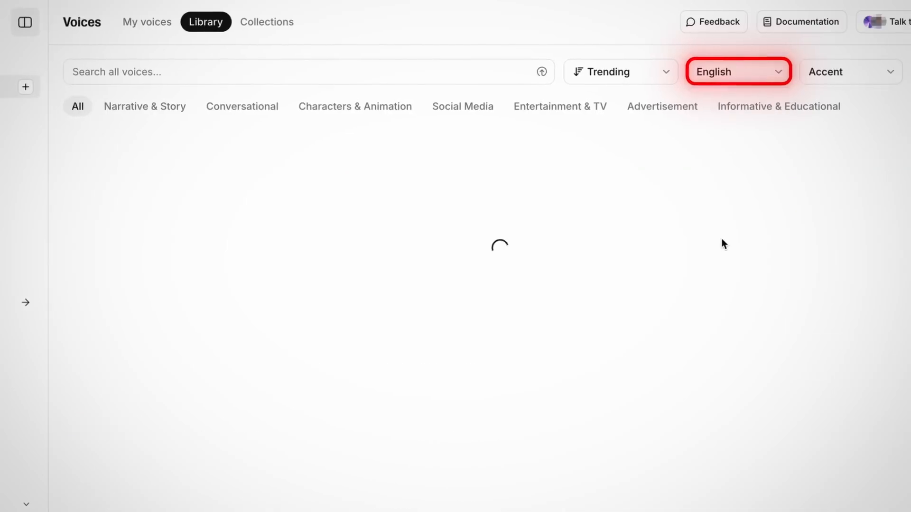
{"action": "left_click", "coordinate": [844, 72]}
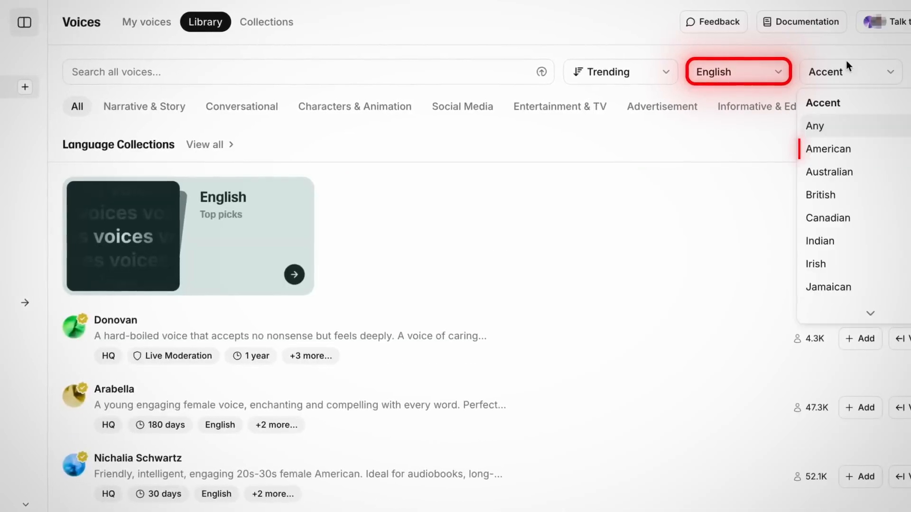
{"action": "left_click", "coordinate": [848, 150]}
Step: Find the "Mark - Natural Conversations" voice in the library, preview it and add it to the saved voices
{"action": "scroll", "coordinate": [374, 301], "scroll_direction": "down", "scroll_amount": 20}
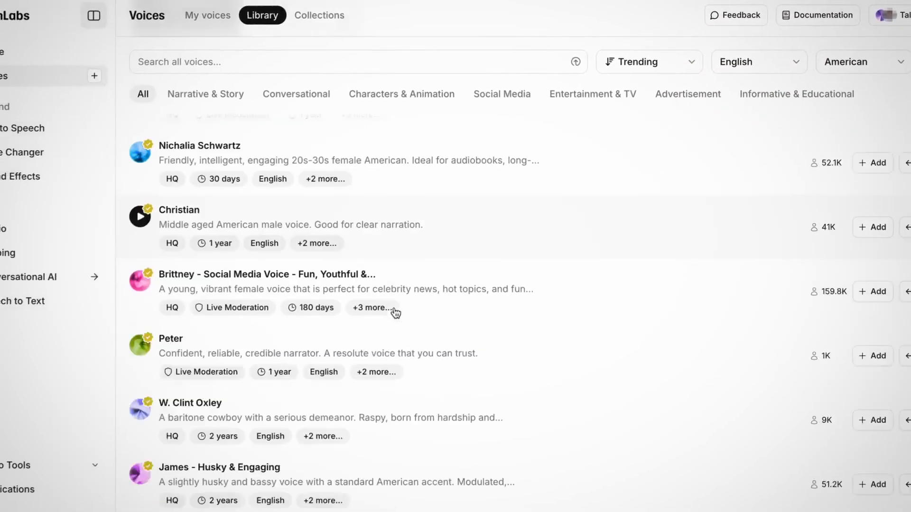
{"action": "scroll", "coordinate": [415, 300], "scroll_direction": "down", "scroll_amount": 20}
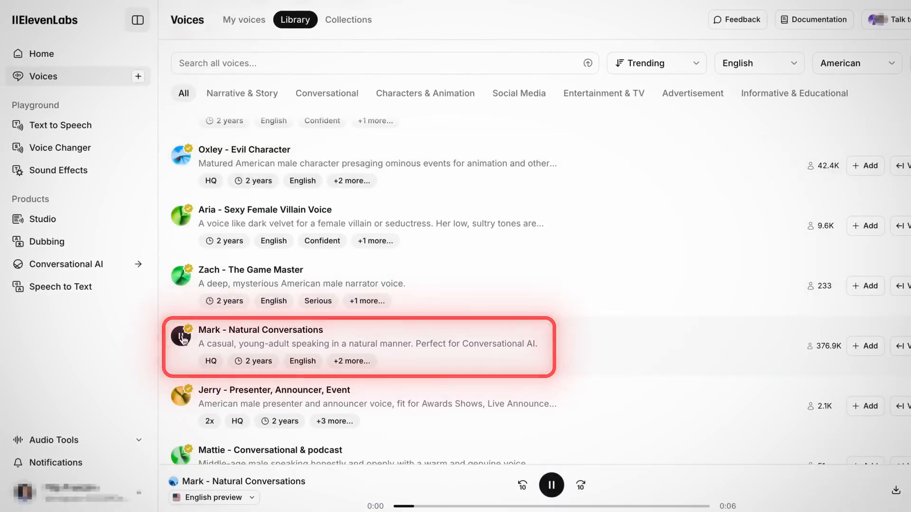
{"action": "scroll", "coordinate": [252, 339], "scroll_direction": "down", "scroll_amount": 1}
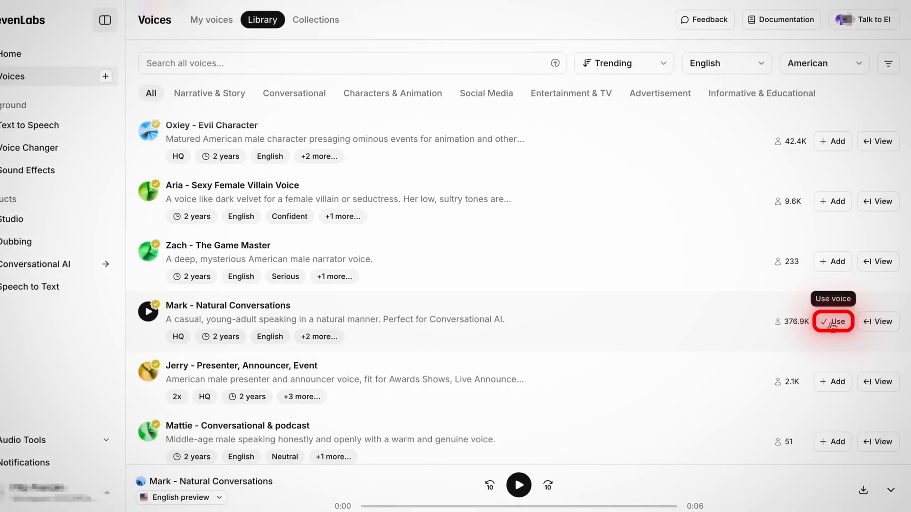
Step: Use the Mark voice in Text to Speech and paste the edited geography script as the text
{"action": "left_click", "coordinate": [833, 322]}
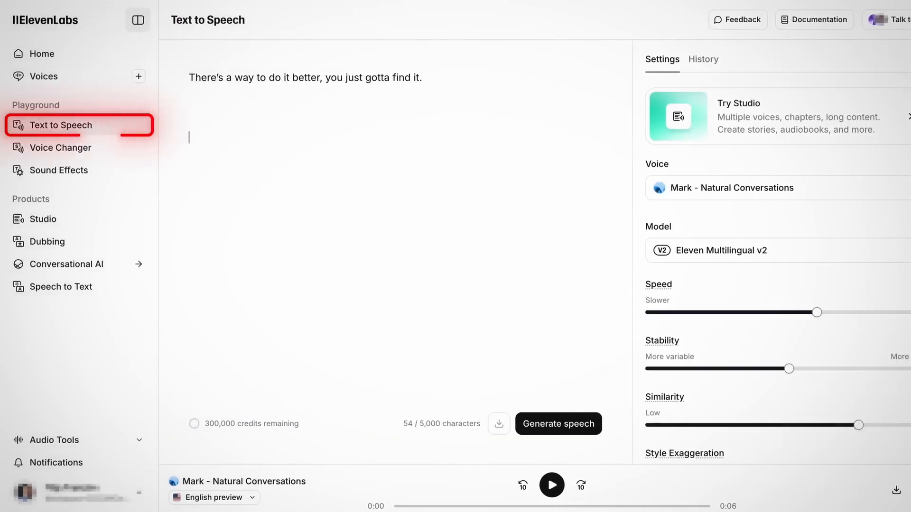
{"action": "type", "text": "Ever wondered how weird U.S. states can get? Did you know that Arizona doesn't do Daylight Saving Time. While the rest of the country is jumping their clocks forward and back, Arizona’s like... \"nah, we’re good.\" Next, think Texas is the biggest state in the US? Try again. Alaska is so huge, you could actually fit Texas inside it twice... and still have space for most of California. Did you know there’s only one state made entirely of islands. No, it’s not Florida. Hawaii is the only U.S. state that’s 100% islands. The rest? They’re all stuck to the mainland. Follow for more facts you probably weren’t taught in school"}
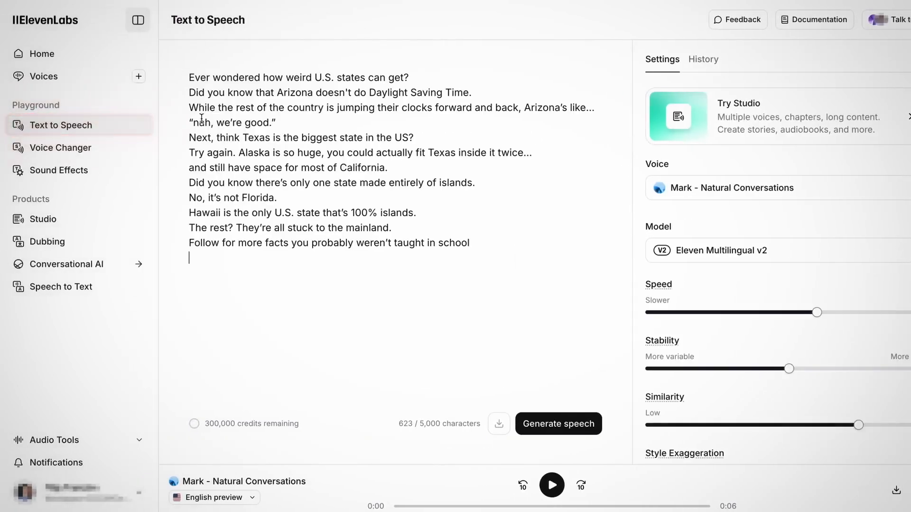
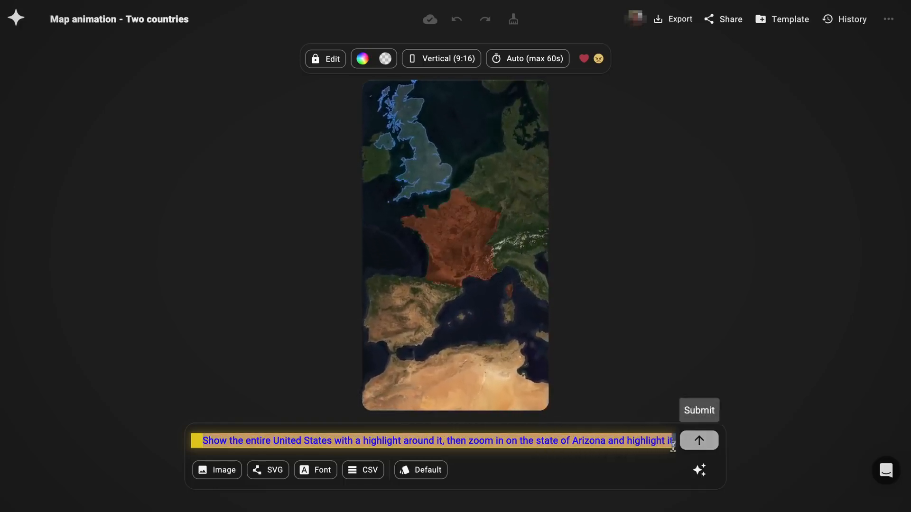
Step: Submit the United States and Arizona map prompt, plus a follow-up to continue the animation and zoom in on Alaska with a highlight around it
{"action": "left_click", "coordinate": [700, 441]}
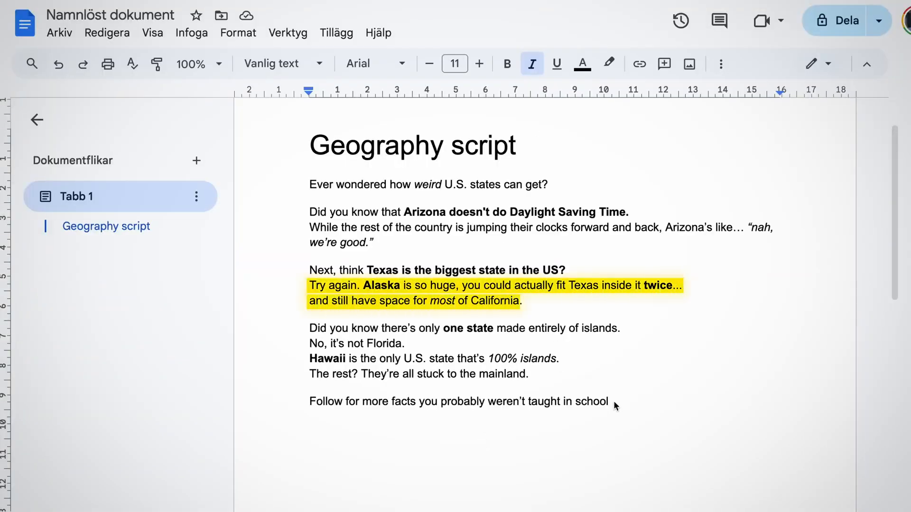
{"action": "left_click", "coordinate": [631, 377]}
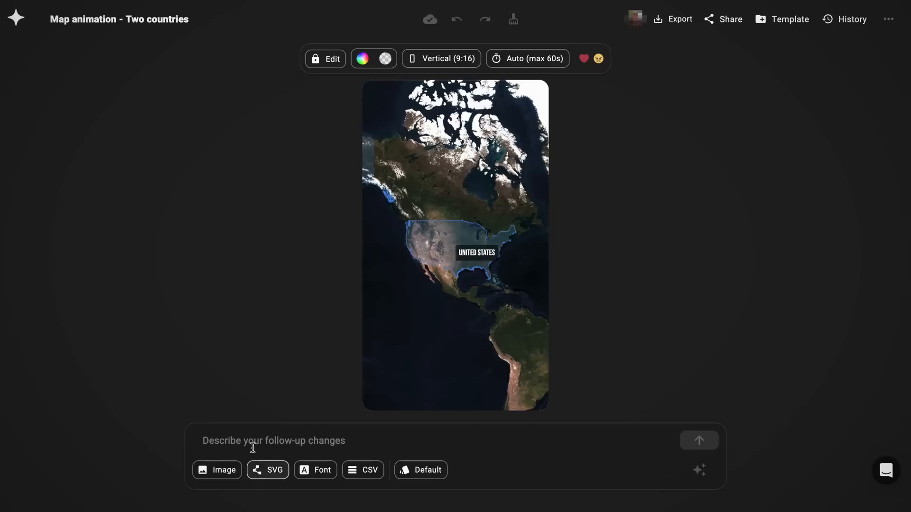
{"action": "left_click", "coordinate": [252, 445]}
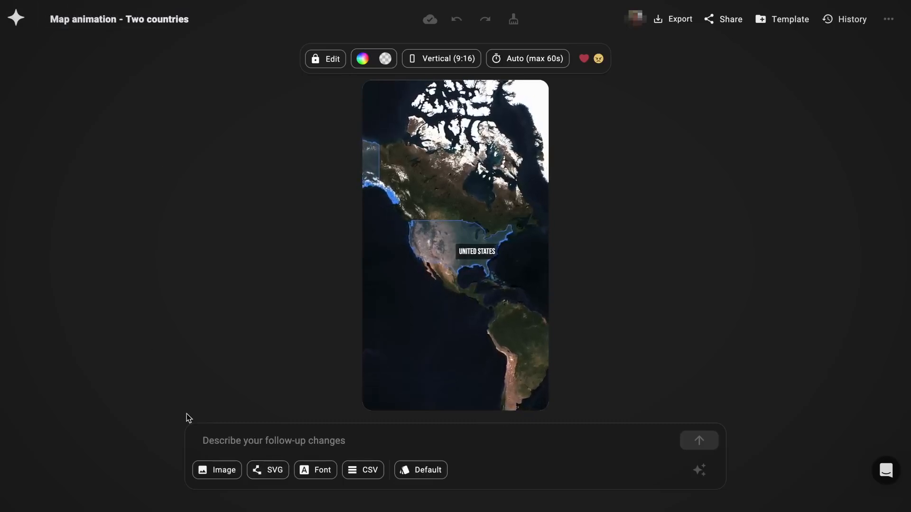
{"action": "type", "text": "Continue the animation and zoom in on the state of Alaska with a highlight around it."}
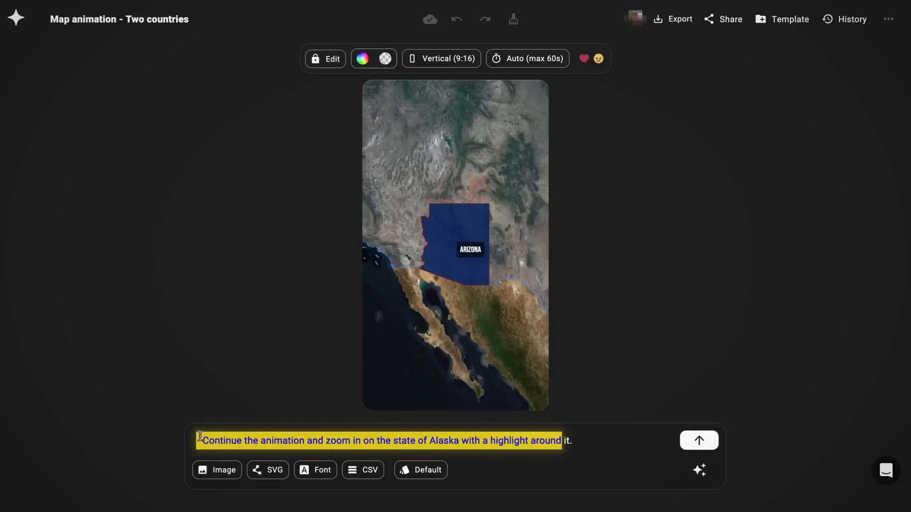
{"action": "key", "text": "Return"}
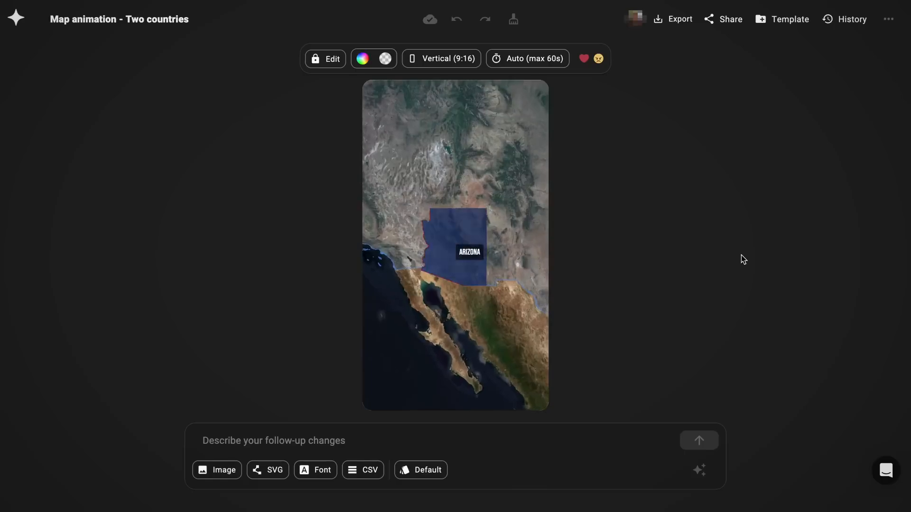
Step: Submit a follow-up prompt to finally add a zoom out at the end so the entire United States is visible as in the beginning
{"action": "type", "text": "Finally add a zoom out at the end so the entire United "}
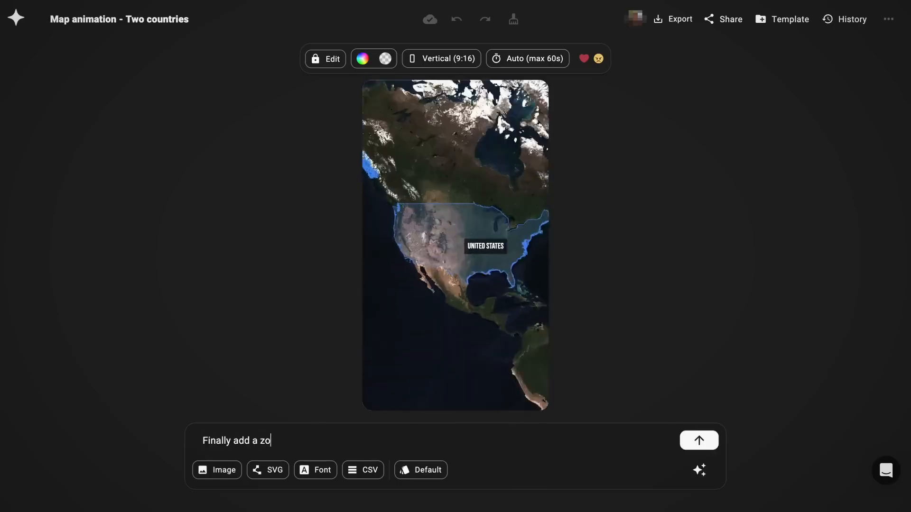
{"action": "type", "text": "States is visable the same way it was in the beginning"}
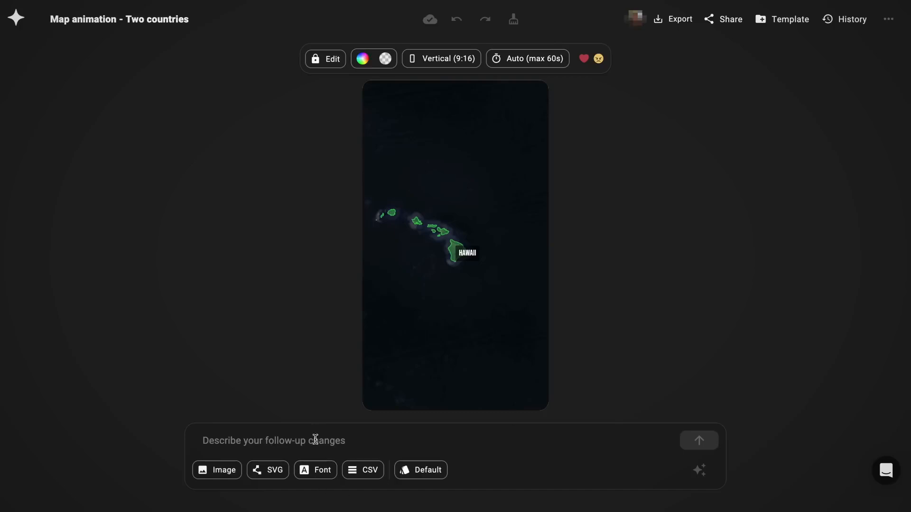
{"action": "type", "text": "Finally add "}
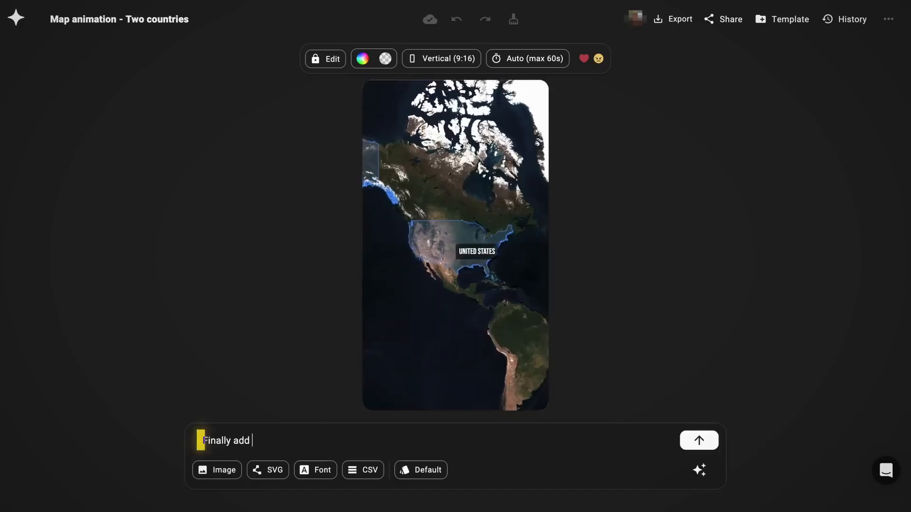
{"action": "type", "text": "a zoom out at the endso the entire"}
{"action": "left_click", "coordinate": [304, 440]}
{"action": "type", "text": "at the end"}
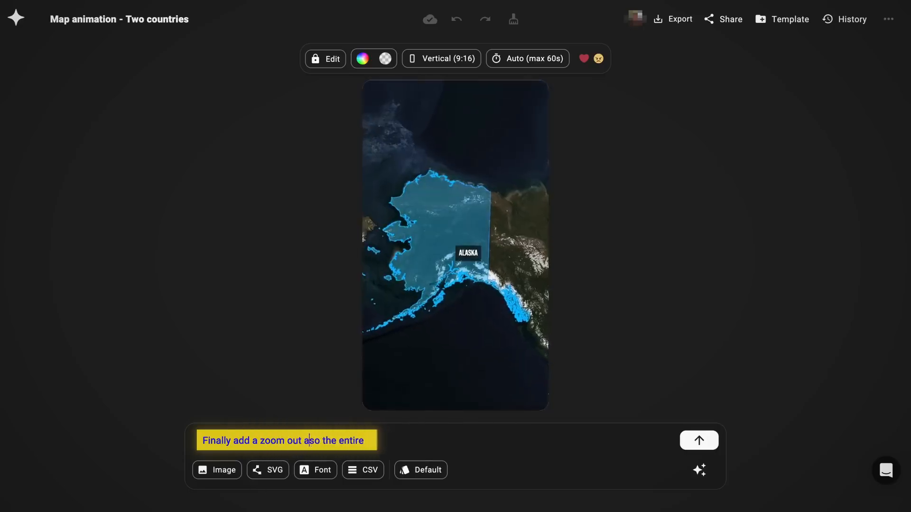
{"action": "type", "text": "is "}
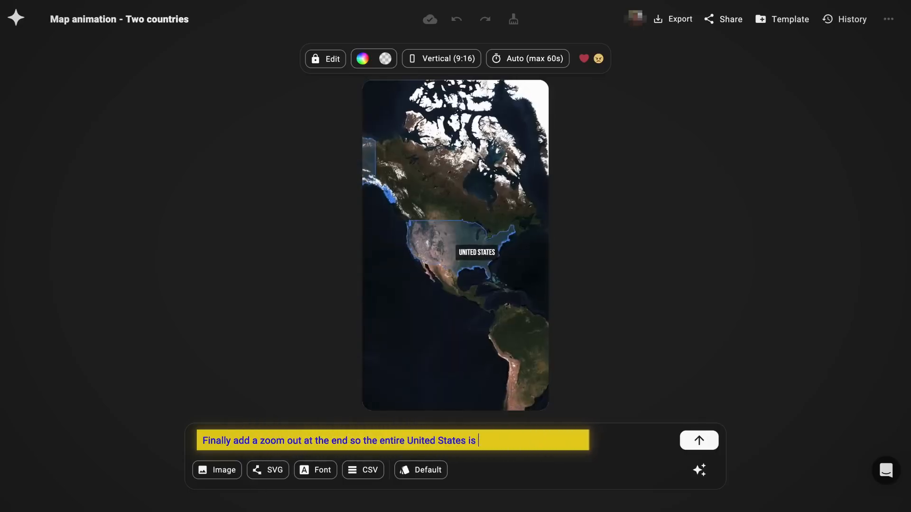
{"action": "type", "text": "visable the same way it was in the beginning"}
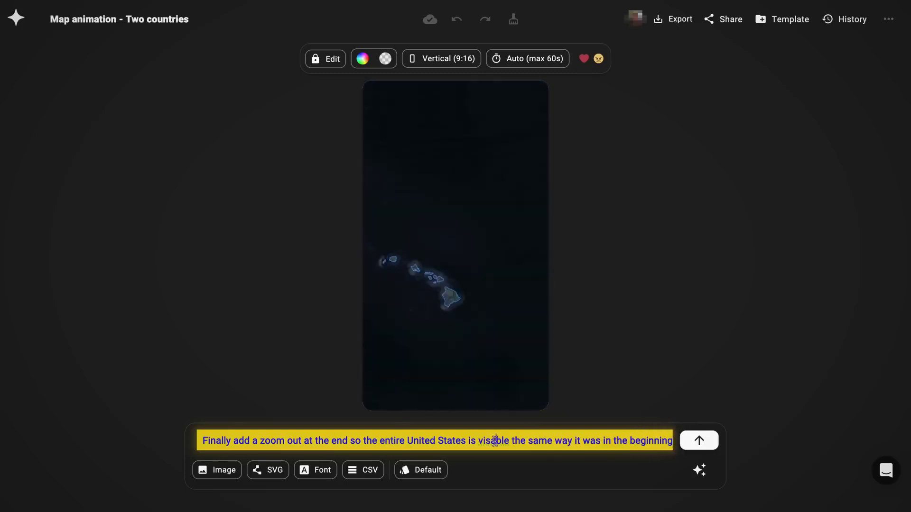
{"action": "key", "text": "Return"}
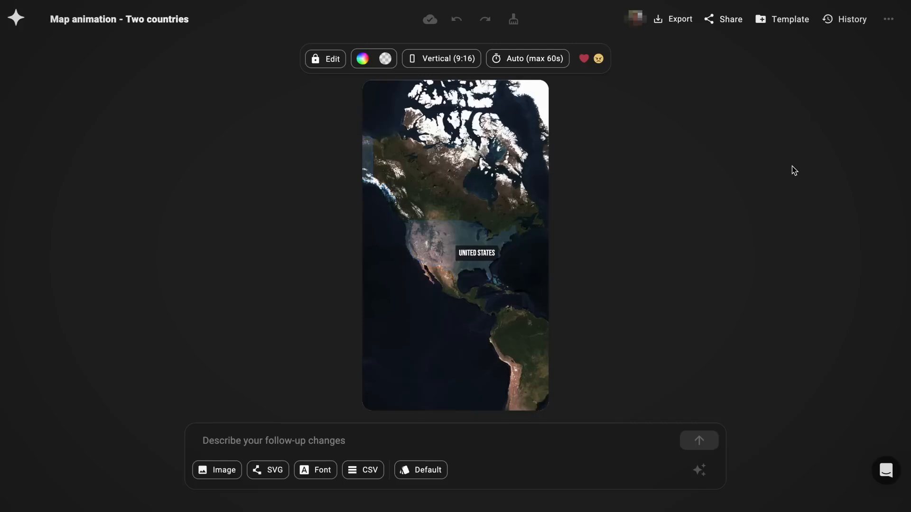
Step: Export the map animation as a 1080p MP4 at 60 fps without a transparent background
{"action": "mouse_move", "coordinate": [549, 148]}
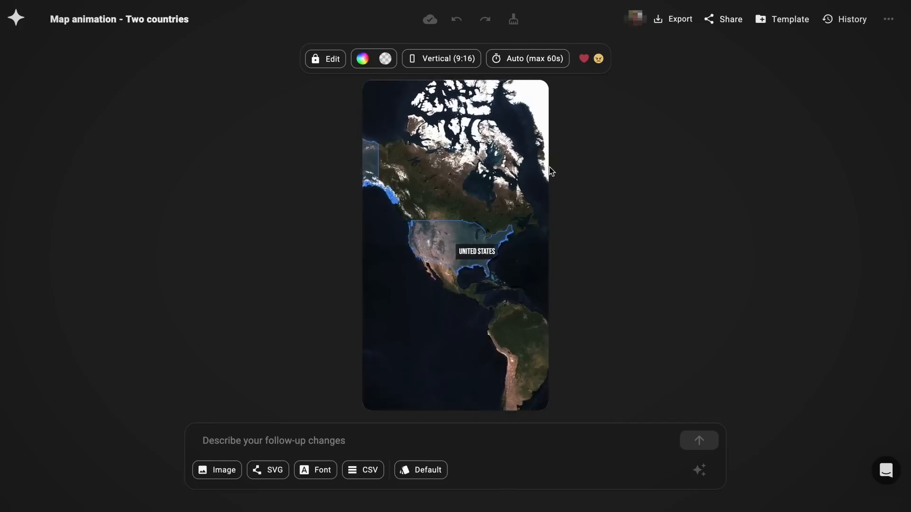
{"action": "left_click", "coordinate": [669, 18]}
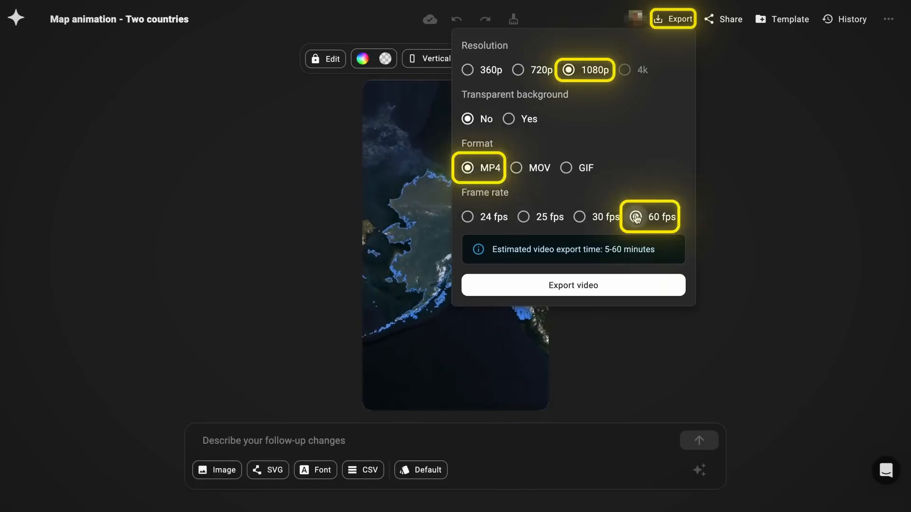
{"action": "left_click", "coordinate": [589, 282]}
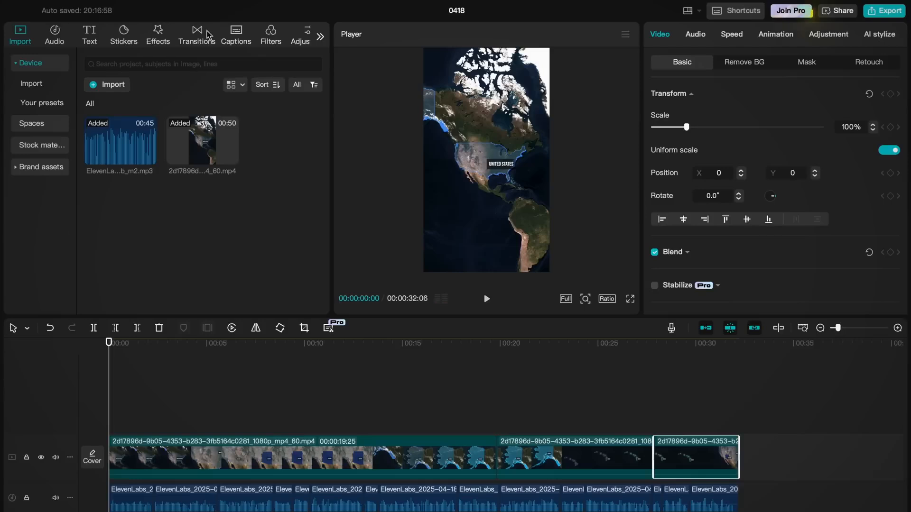
Step: Switch to the CapCut website and look through its overview of AI tools
{"action": "left_click", "coordinate": [237, 38]}
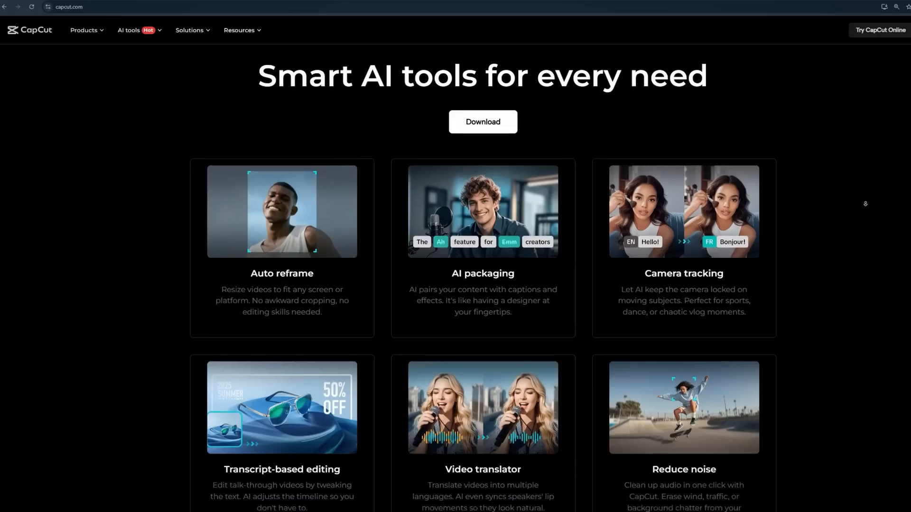
{"action": "scroll", "coordinate": [862, 218], "scroll_direction": "down", "scroll_amount": 5}
{"action": "scroll", "coordinate": [862, 217], "scroll_direction": "down", "scroll_amount": 6}
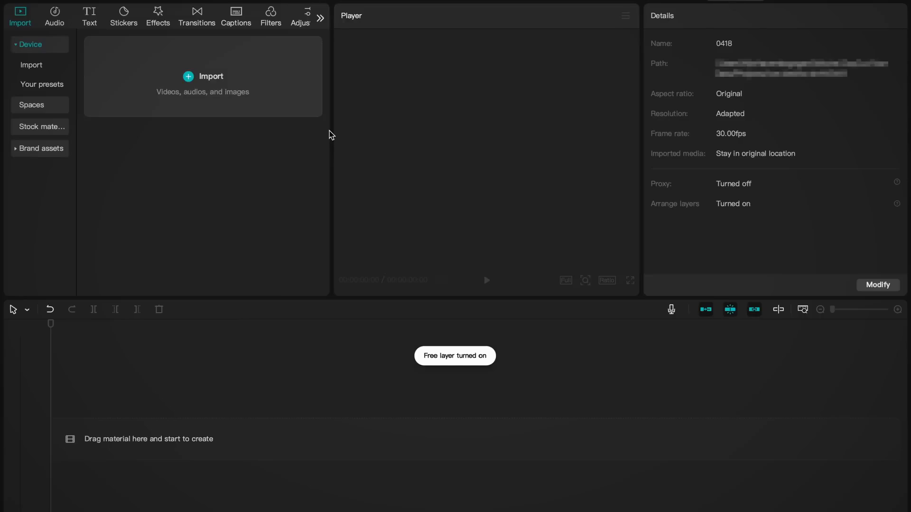
Step: Import the ElevenLabs voiceover MP3 and the 1080p map animation MP4 from Downloads, and place the voiceover at the start of the timeline
{"action": "left_click", "coordinate": [235, 95]}
{"action": "double_click", "coordinate": [388, 234]}
{"action": "left_click", "coordinate": [114, 67]}
{"action": "double_click", "coordinate": [384, 209]}
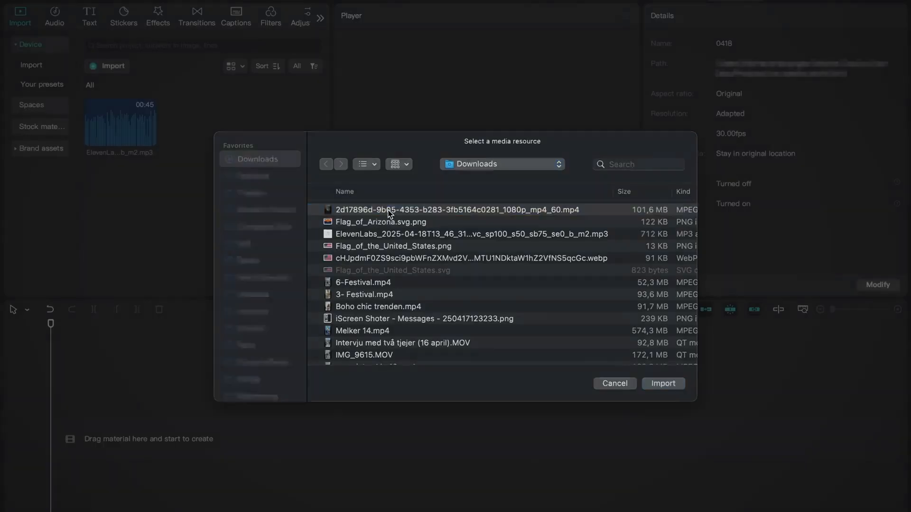
{"action": "left_click_drag", "start_coordinate": [132, 128], "coordinate": [126, 437]}
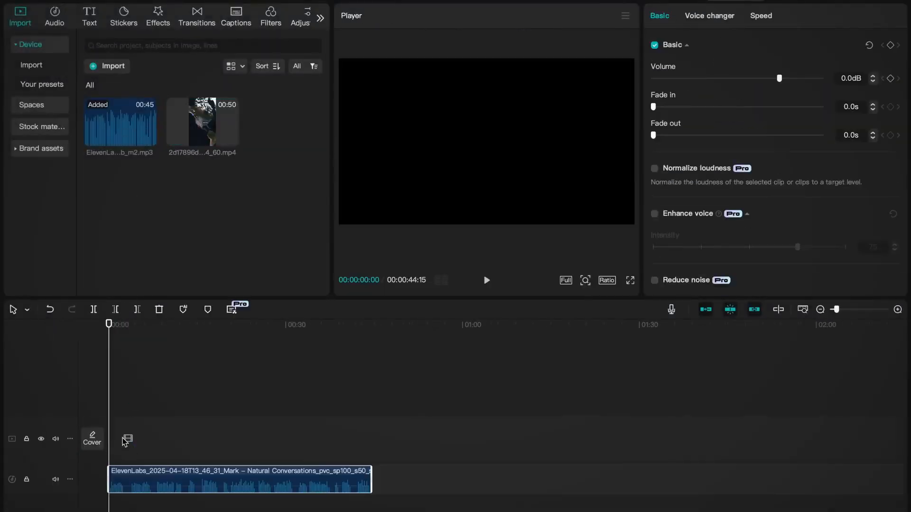
Step: Play through the voiceover, split it around its pauses and remove the silent parts and gaps
{"action": "key", "text": "space"}
{"action": "scroll", "coordinate": [91, 450], "scroll_direction": "up", "scroll_amount": 5}
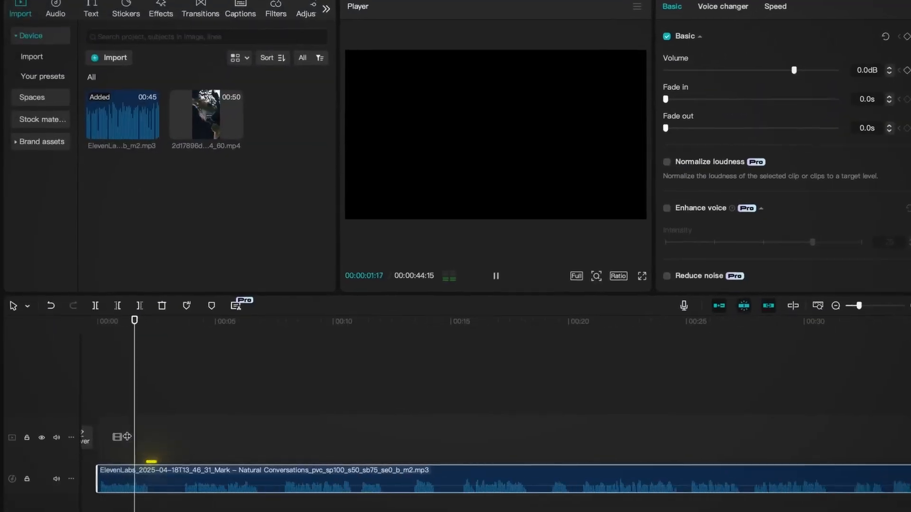
{"action": "key", "text": "space"}
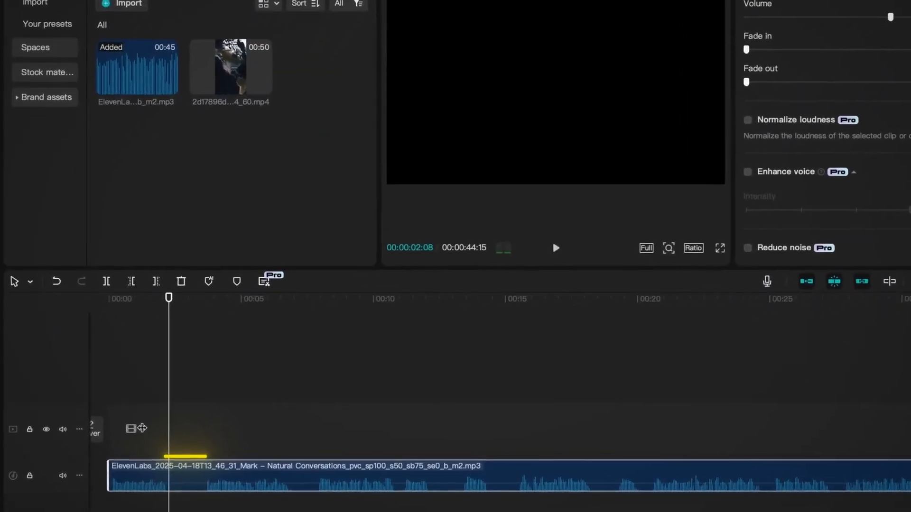
{"action": "key", "text": "ctrl+b"}
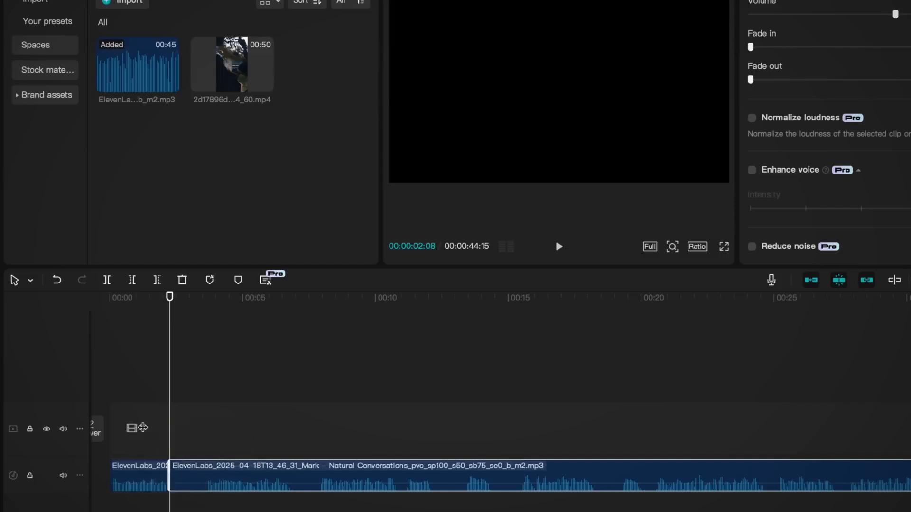
{"action": "key", "text": "space"}
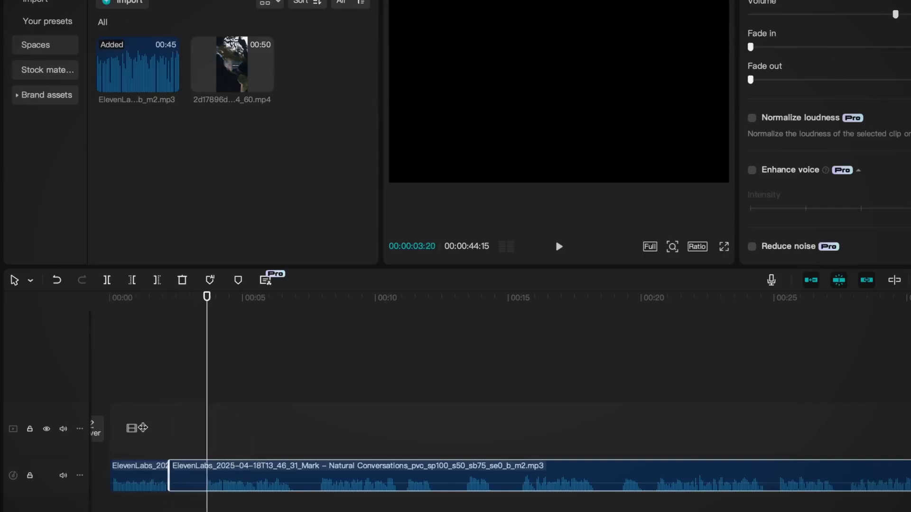
{"action": "left_click", "coordinate": [196, 500]}
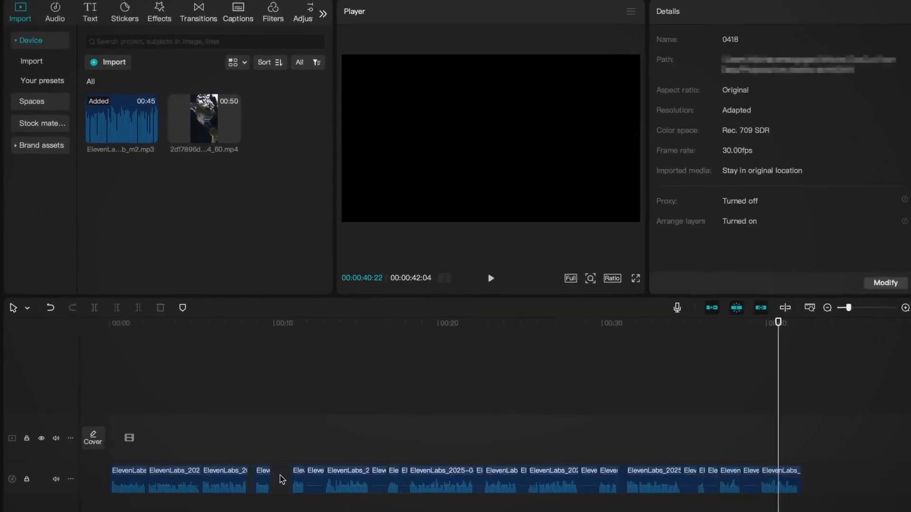
{"action": "left_click", "coordinate": [386, 477]}
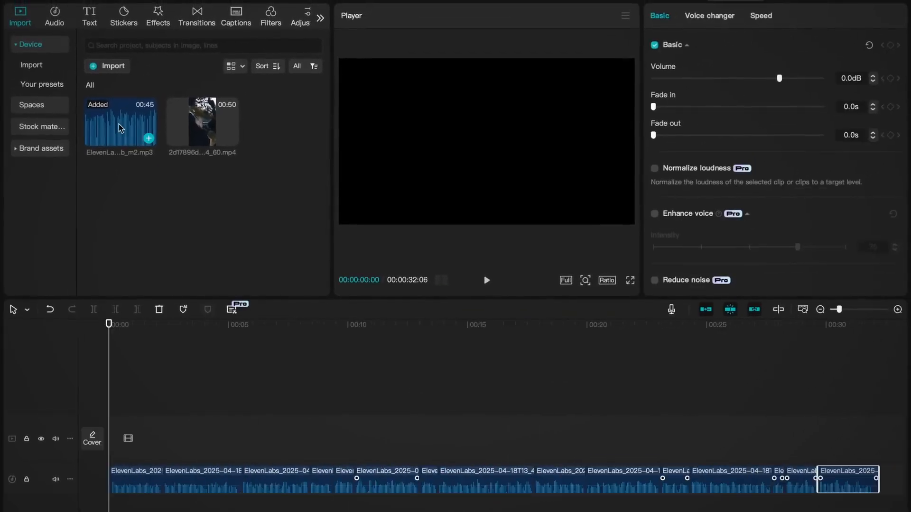
Step: Place the map animation above the voiceover and trim about 5 seconds off its opening United States shot to match the narration
{"action": "left_click_drag", "start_coordinate": [204, 120], "coordinate": [147, 440]}
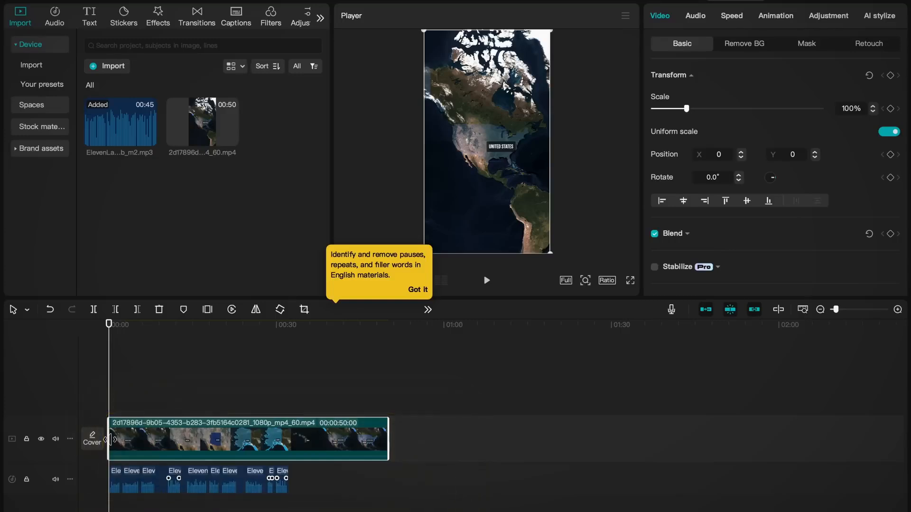
{"action": "scroll", "coordinate": [110, 440], "scroll_direction": "up", "scroll_amount": 5}
{"action": "key", "text": "space"}
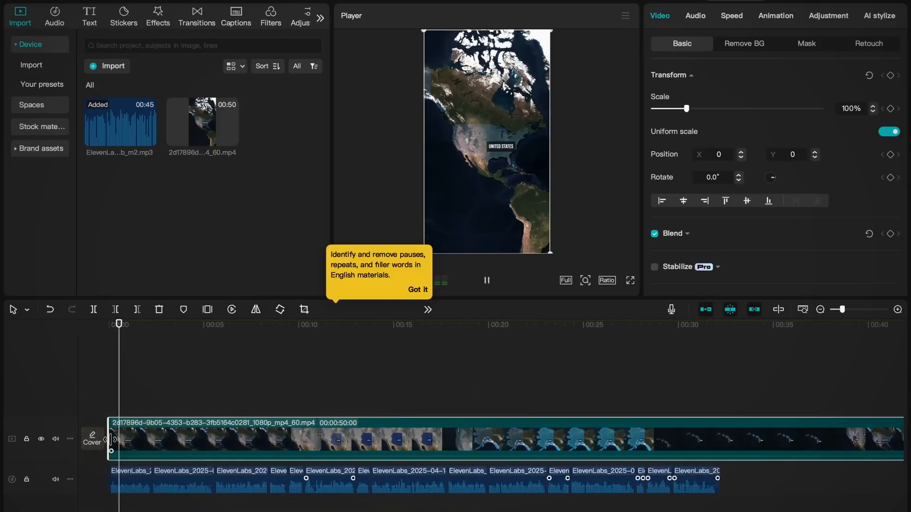
{"action": "scroll", "coordinate": [110, 440], "scroll_direction": "up", "scroll_amount": 5}
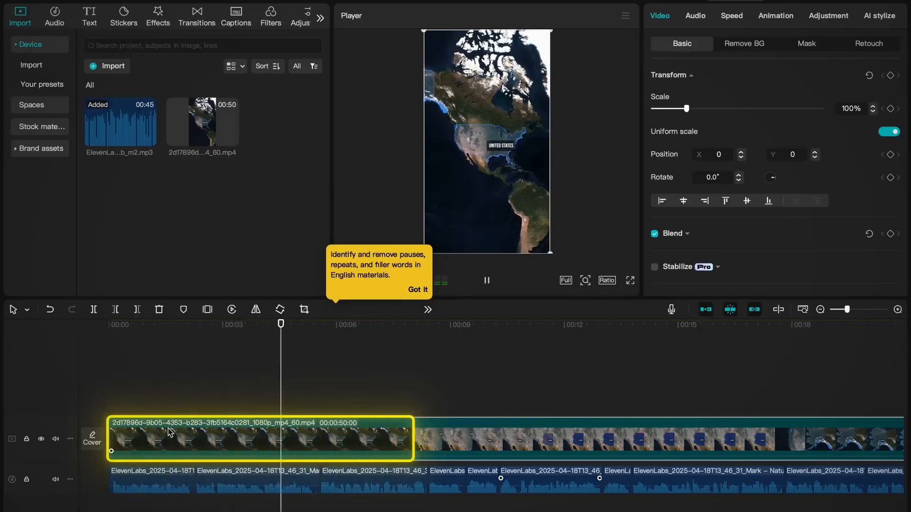
{"action": "key", "text": "space"}
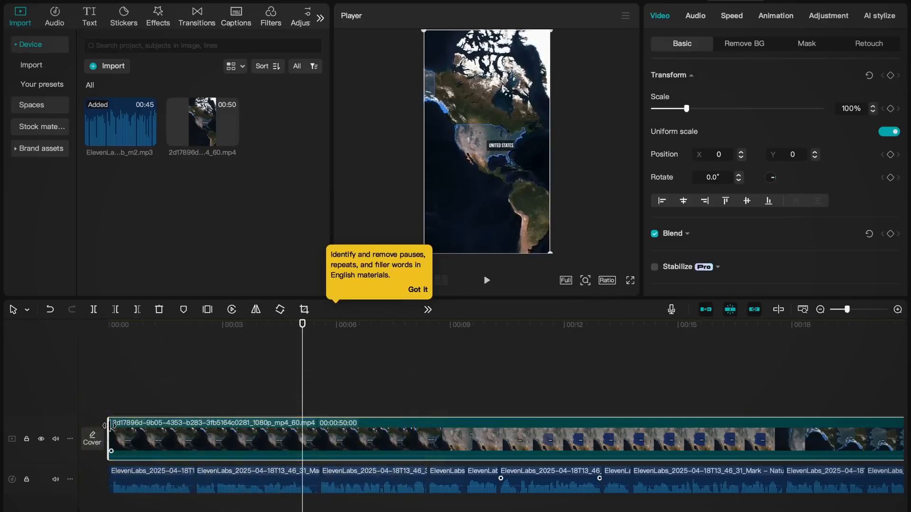
{"action": "left_click_drag", "start_coordinate": [110, 425], "coordinate": [302, 425]}
Step: Split the map clip in its Alaska section and trim about 1 second off the start of the second part
{"action": "key", "text": "space"}
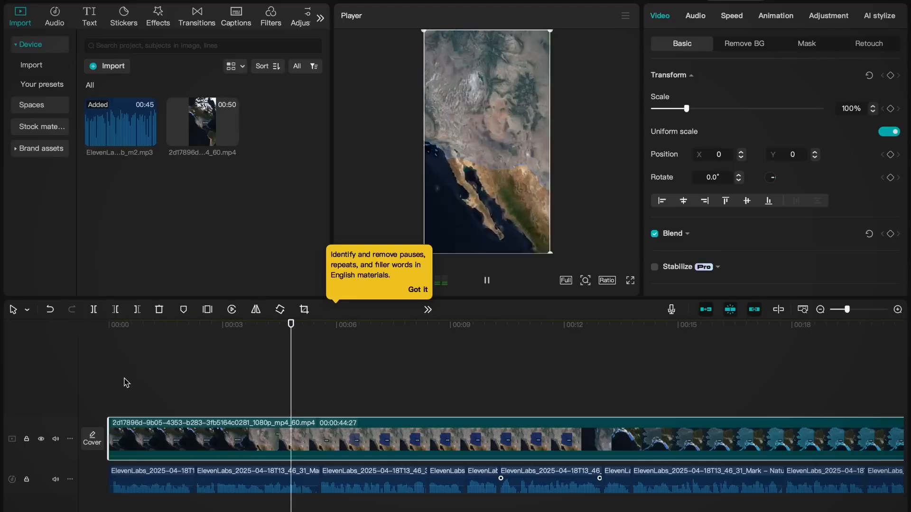
{"action": "scroll", "coordinate": [439, 399], "scroll_direction": "right", "scroll_amount": 7}
{"action": "key", "text": "space"}
{"action": "key", "text": "super+b"}
{"action": "scroll", "coordinate": [426, 403], "scroll_direction": "right", "scroll_amount": 3}
{"action": "left_click_drag", "start_coordinate": [358, 428], "coordinate": [402, 427]}
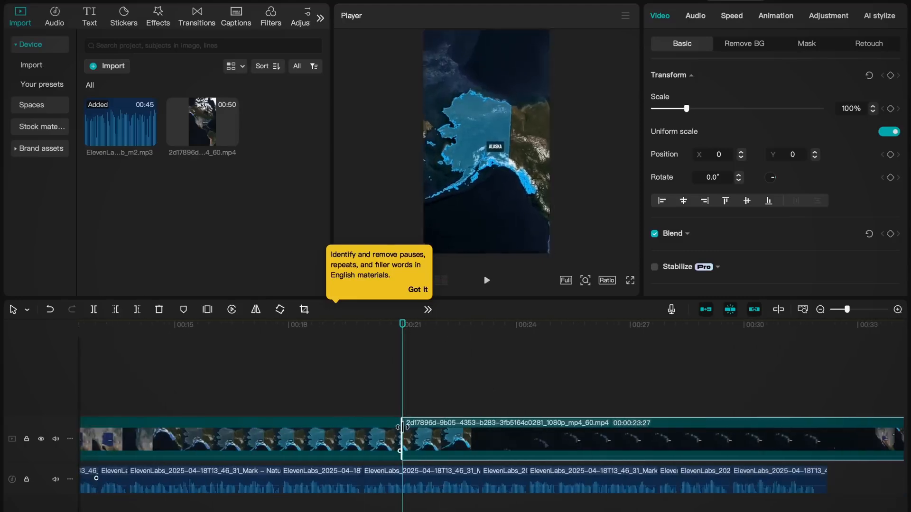
Step: Cut the excess Hawaii footage out of the map clip to fit the narration and play back the result
{"action": "left_click", "coordinate": [334, 328]}
{"action": "key", "text": "space"}
{"action": "scroll", "coordinate": [504, 373], "scroll_direction": "right", "scroll_amount": 5}
{"action": "key", "text": "space"}
{"action": "key", "text": "super+b"}
{"action": "key", "text": "super+b"}
{"action": "key", "text": "Delete"}
{"action": "left_click", "coordinate": [383, 330]}
{"action": "key", "text": "space"}
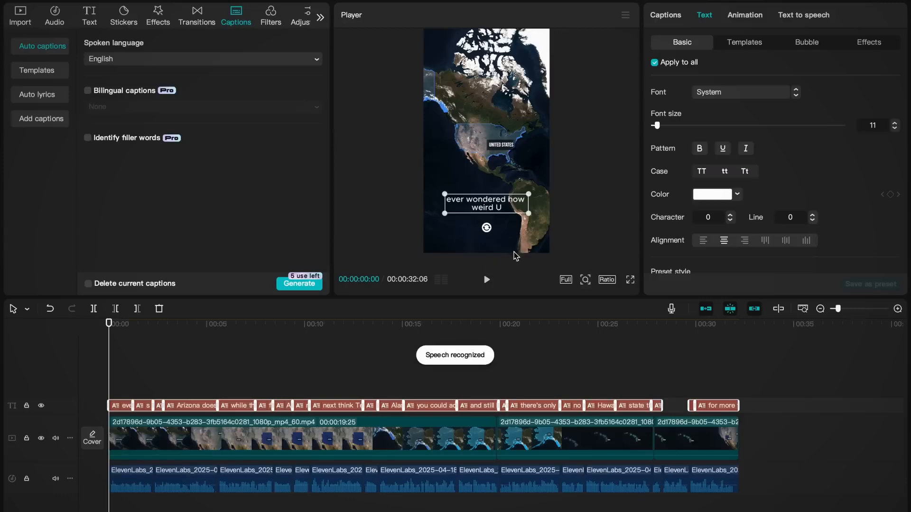
Step: Apply the "QUICK" text template to all captions and browse the other caption templates
{"action": "left_click", "coordinate": [743, 42]}
{"action": "left_click", "coordinate": [809, 203]}
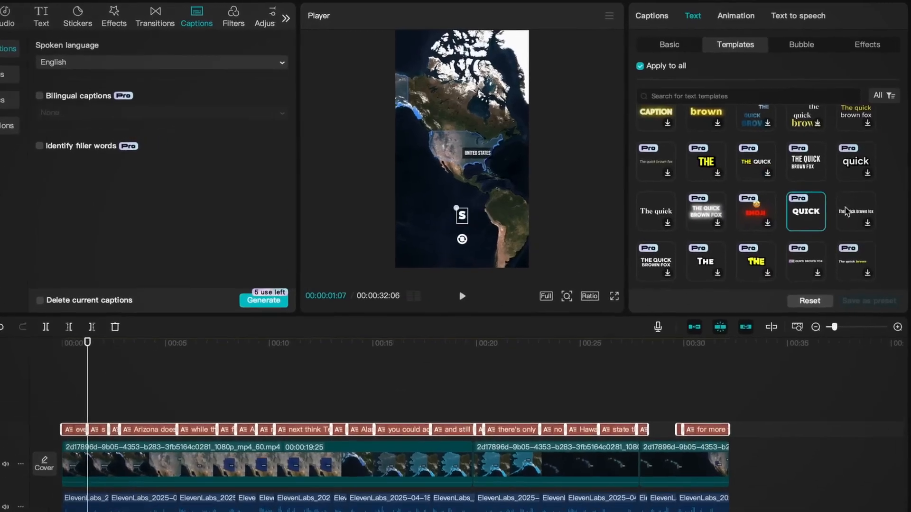
{"action": "scroll", "coordinate": [745, 238], "scroll_direction": "down", "scroll_amount": 2}
{"action": "scroll", "coordinate": [723, 270], "scroll_direction": "down", "scroll_amount": 1}
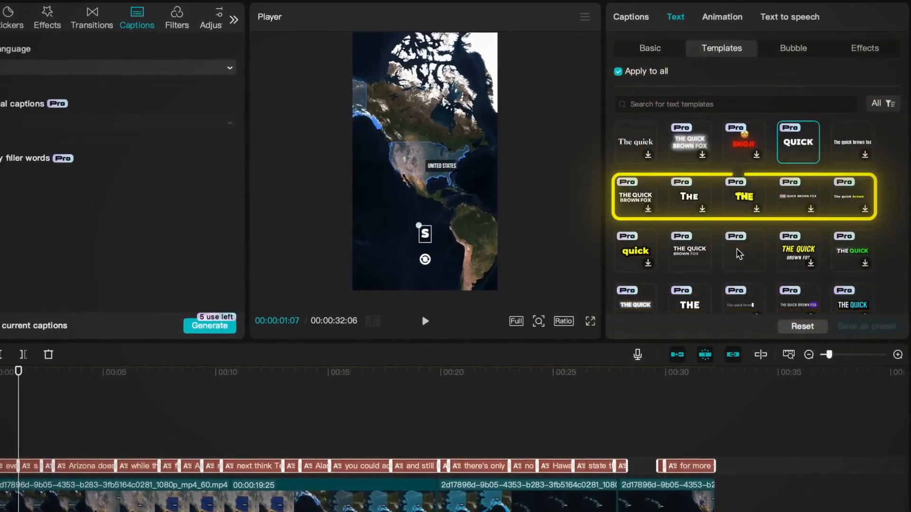
{"action": "scroll", "coordinate": [735, 254], "scroll_direction": "down", "scroll_amount": 3}
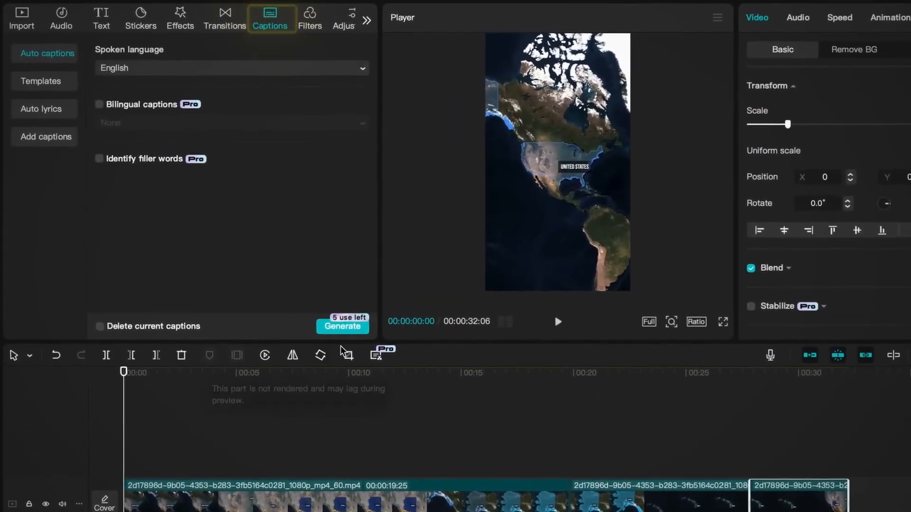
Step: Generate English auto captions and apply the free bold white condensed "The quick brown fox" text template to all of them
{"action": "left_click", "coordinate": [342, 326]}
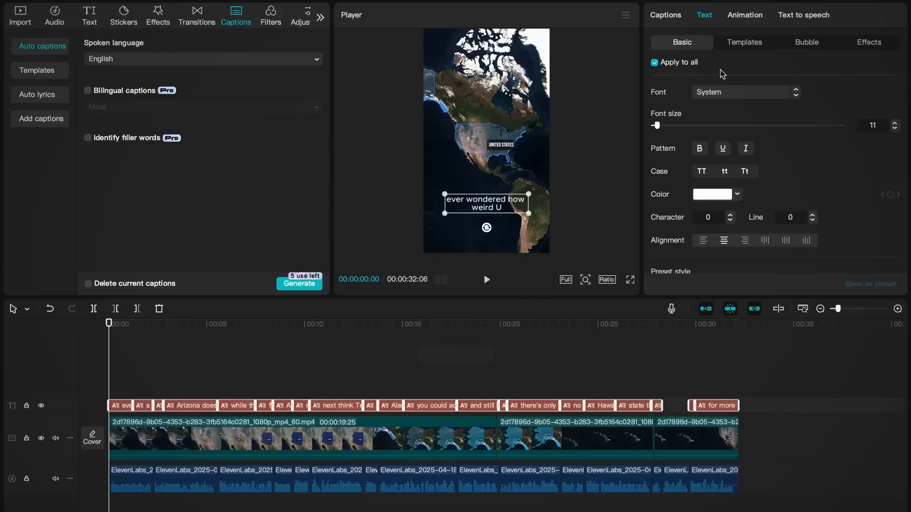
{"action": "left_click", "coordinate": [744, 41]}
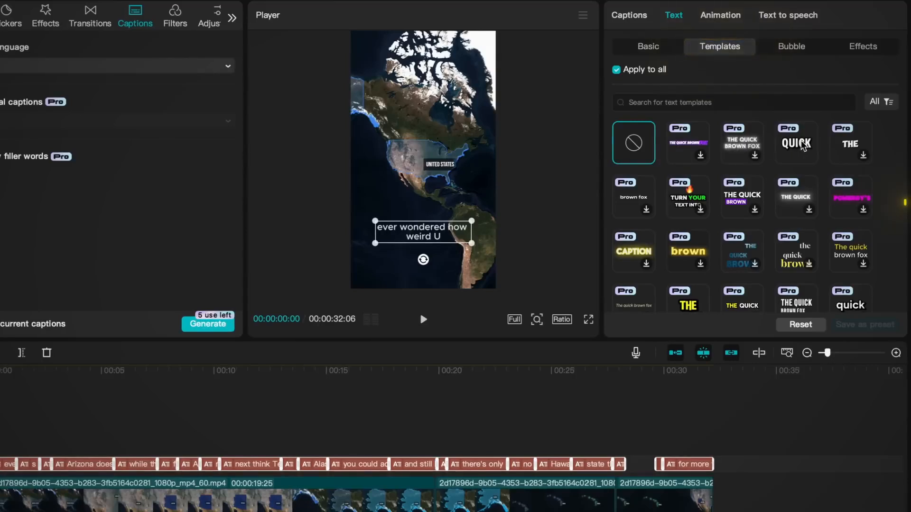
{"action": "scroll", "coordinate": [671, 187], "scroll_direction": "down", "scroll_amount": 2}
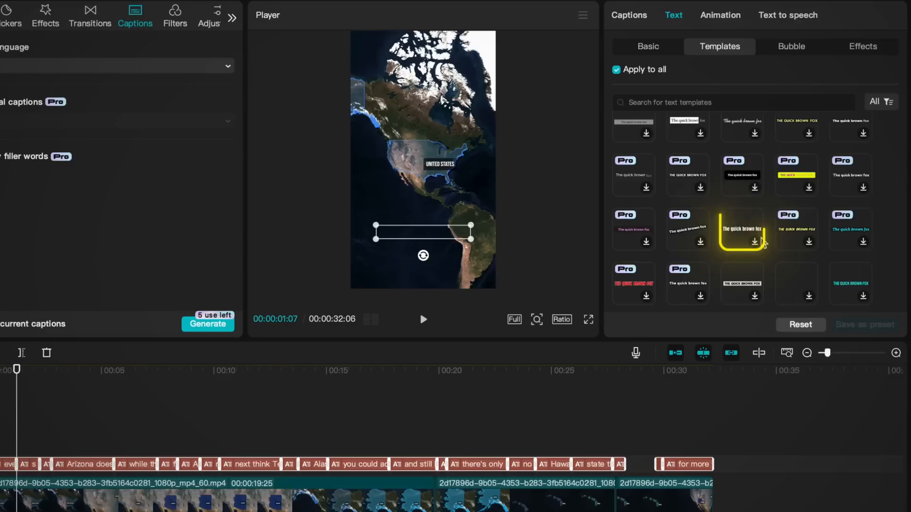
{"action": "left_click", "coordinate": [738, 230]}
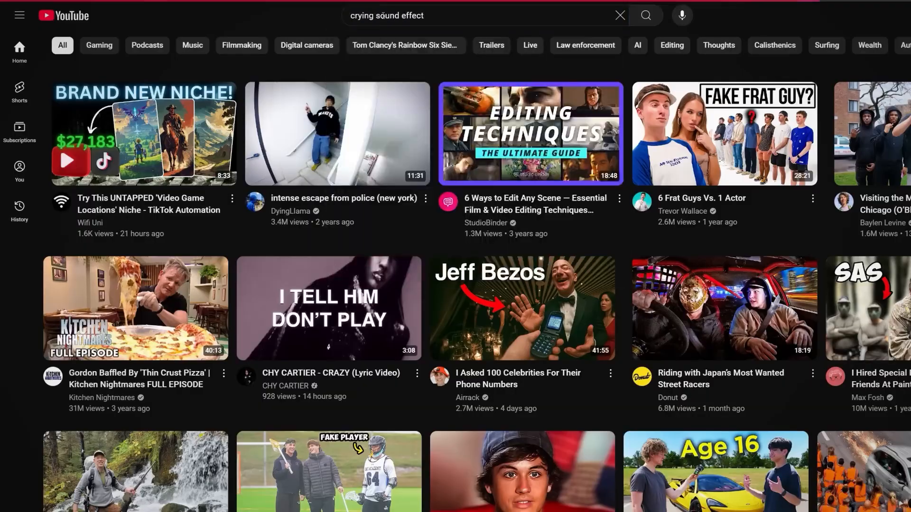
Step: Look through the TikTok SFX & Asset Pack folder in Google Drive for sound effects, examining the swoosh transition sound
{"action": "scroll", "coordinate": [172, 261], "scroll_direction": "up", "scroll_amount": 5}
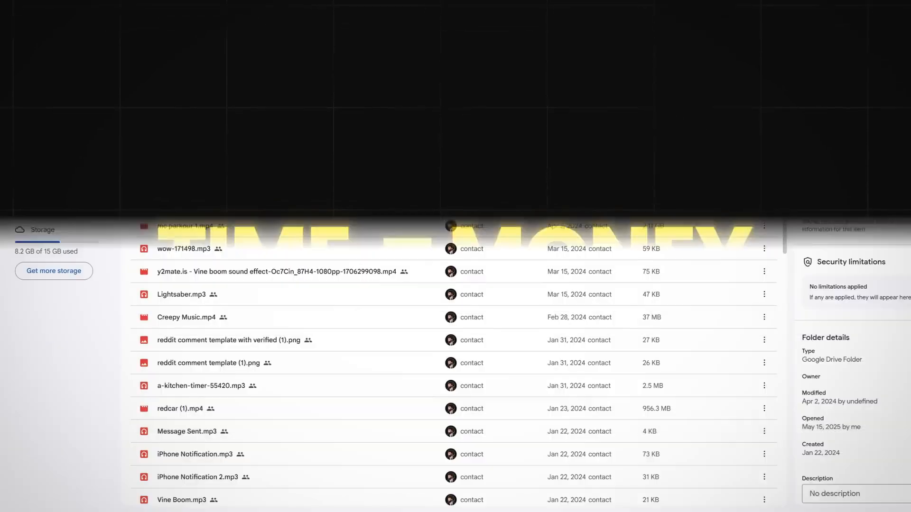
{"action": "scroll", "coordinate": [454, 303], "scroll_direction": "down", "scroll_amount": 3}
{"action": "scroll", "coordinate": [453, 314], "scroll_direction": "down", "scroll_amount": 6}
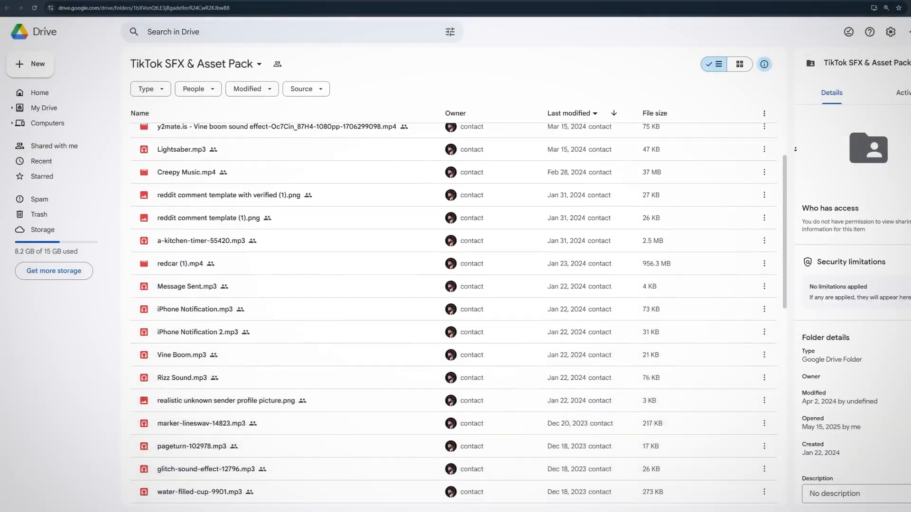
{"action": "scroll", "coordinate": [453, 313], "scroll_direction": "down", "scroll_amount": 5}
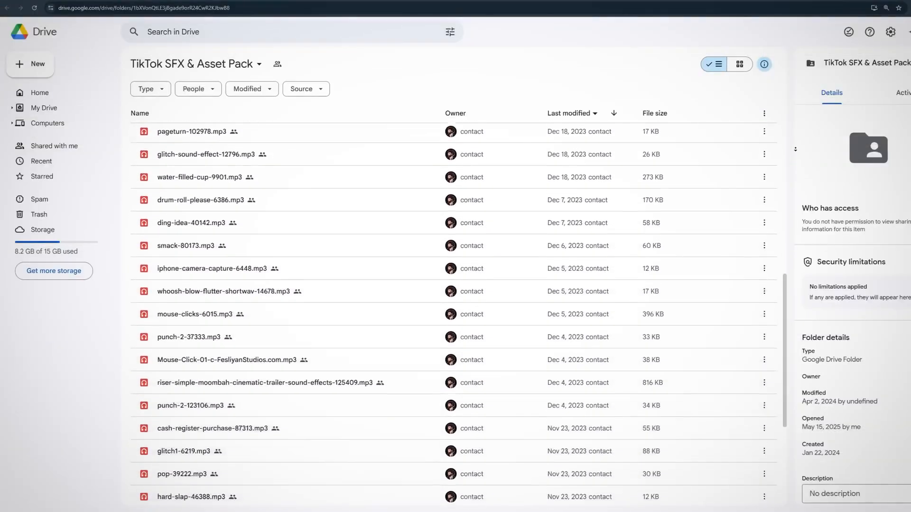
{"action": "scroll", "coordinate": [417, 332], "scroll_direction": "down", "scroll_amount": 2}
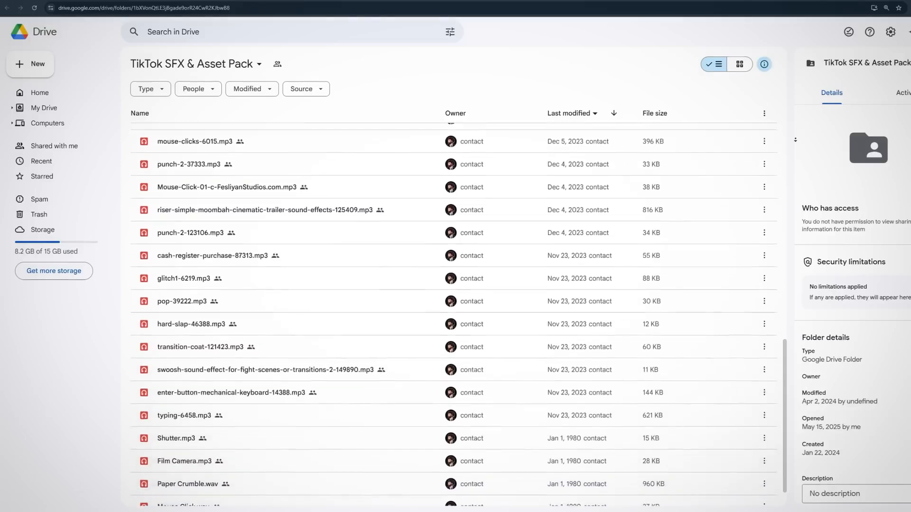
{"action": "left_click", "coordinate": [366, 338]}
{"action": "scroll", "coordinate": [419, 340], "scroll_direction": "up", "scroll_amount": 6}
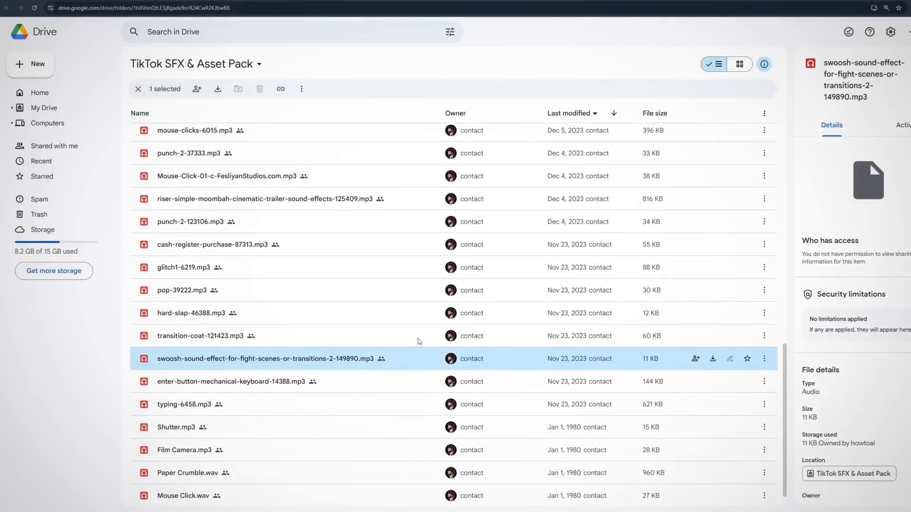
{"action": "scroll", "coordinate": [420, 340], "scroll_direction": "up", "scroll_amount": 5}
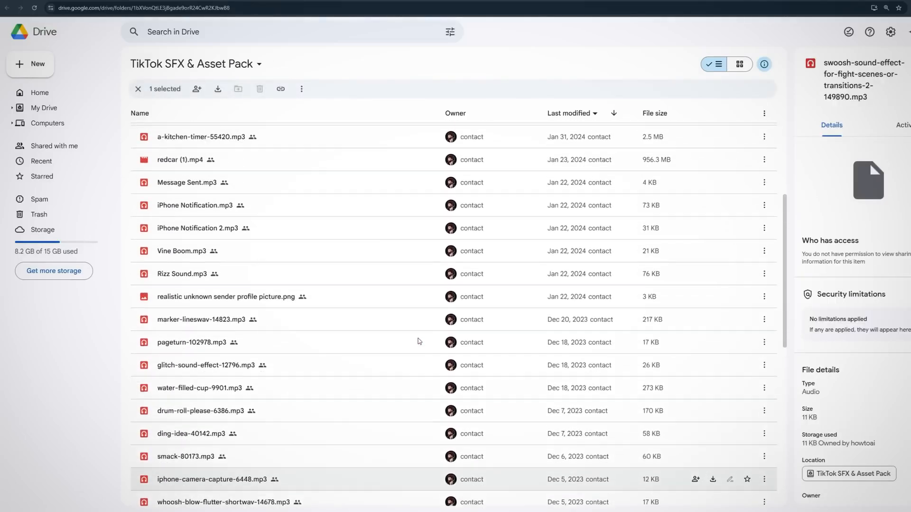
{"action": "scroll", "coordinate": [417, 338], "scroll_direction": "up", "scroll_amount": 4}
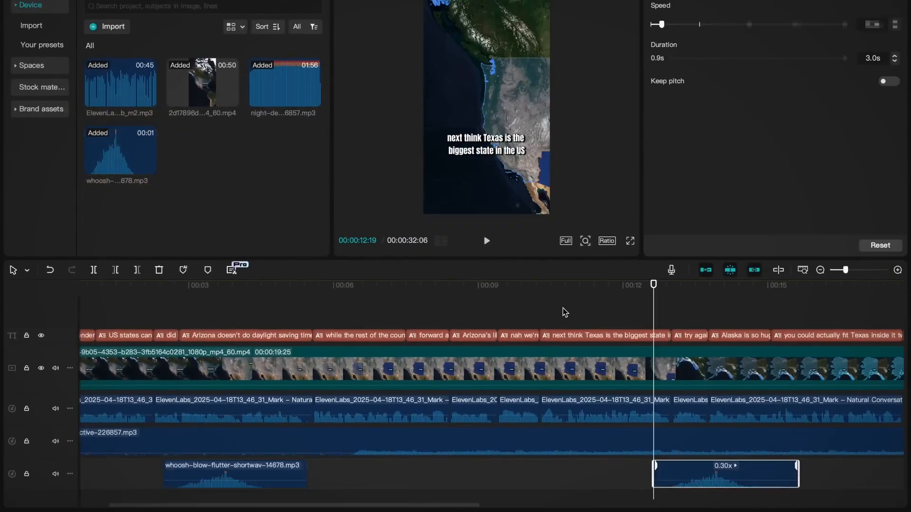
Step: In CapCut, adjust the whoosh sound effect's placement on its audio track to fit the map movement
{"action": "left_click_drag", "start_coordinate": [416, 468], "coordinate": [402, 467]}
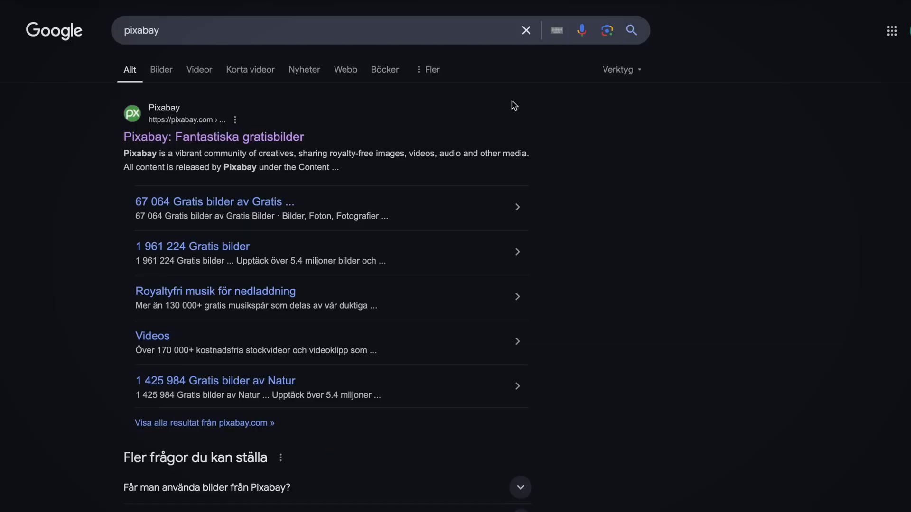
Step: Open Pixabay from the Google results and search its music section for "cheerful beat"
{"action": "left_click", "coordinate": [252, 138]}
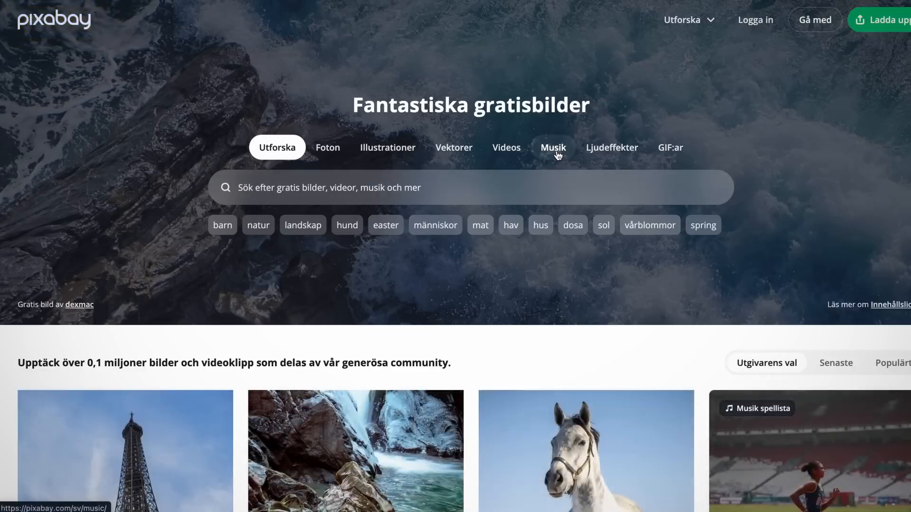
{"action": "left_click", "coordinate": [558, 155]}
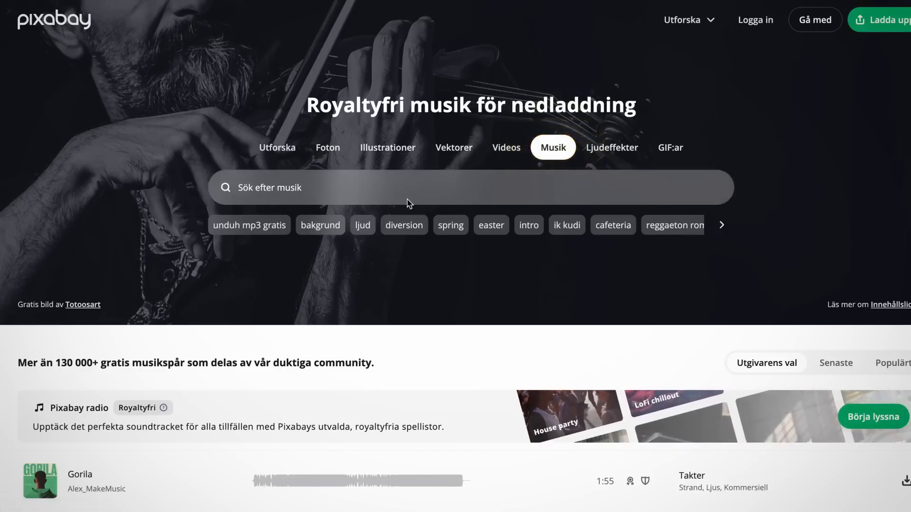
{"action": "left_click", "coordinate": [279, 182]}
{"action": "type", "text": "cheerful bea"}
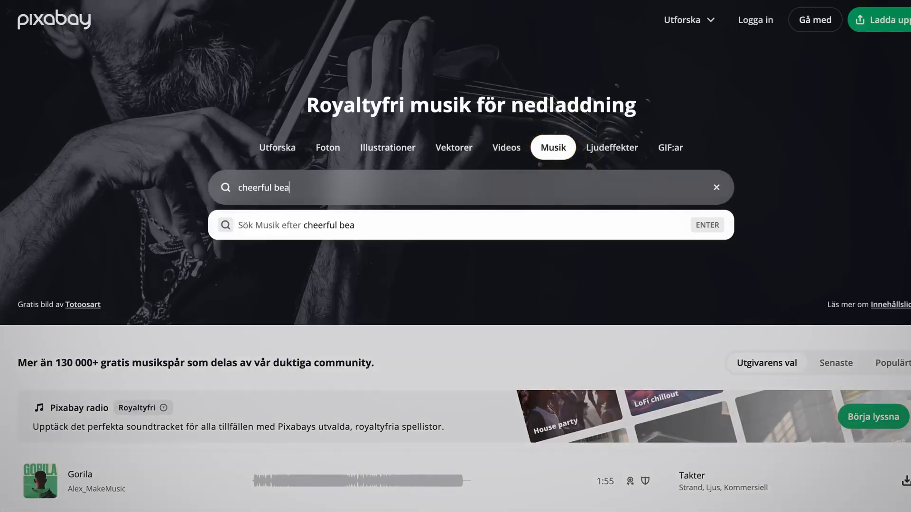
{"action": "type", "text": "t"}
{"action": "key", "text": "Return"}
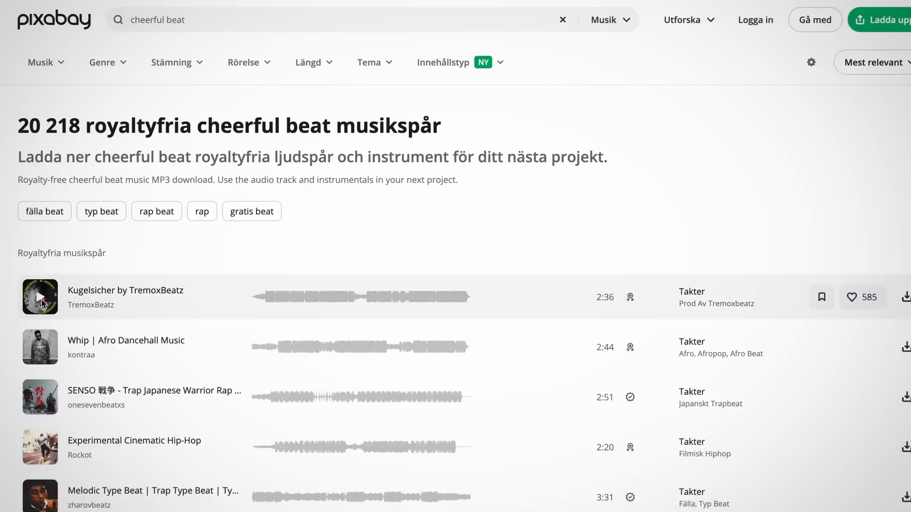
Step: Preview music tracks on Pixabay and download "Night Detective" from the "documentary" results
{"action": "left_click", "coordinate": [40, 298]}
{"action": "mouse_move", "coordinate": [41, 350]}
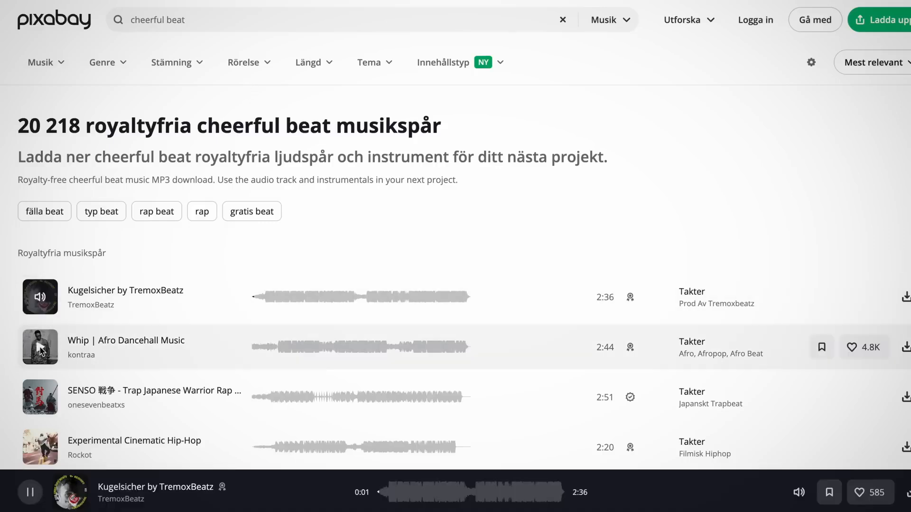
{"action": "scroll", "coordinate": [47, 356], "scroll_direction": "down", "scroll_amount": 2}
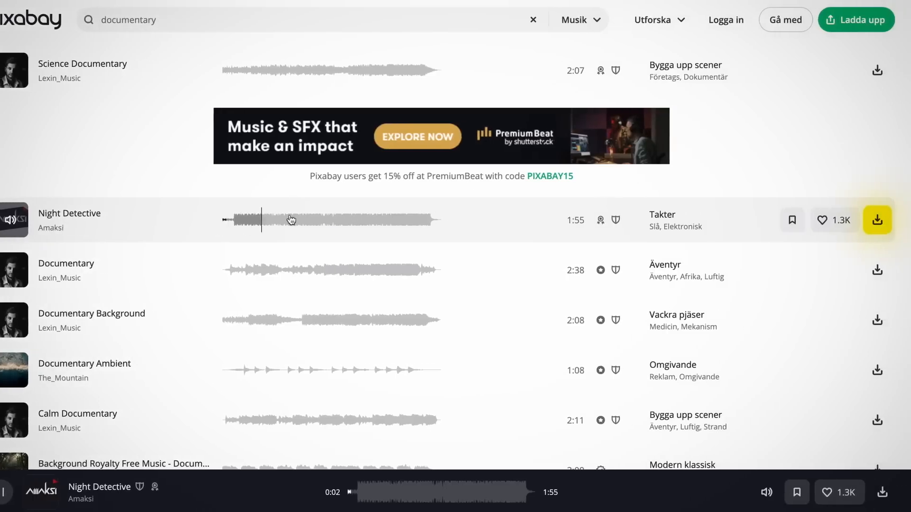
{"action": "left_click", "coordinate": [875, 221]}
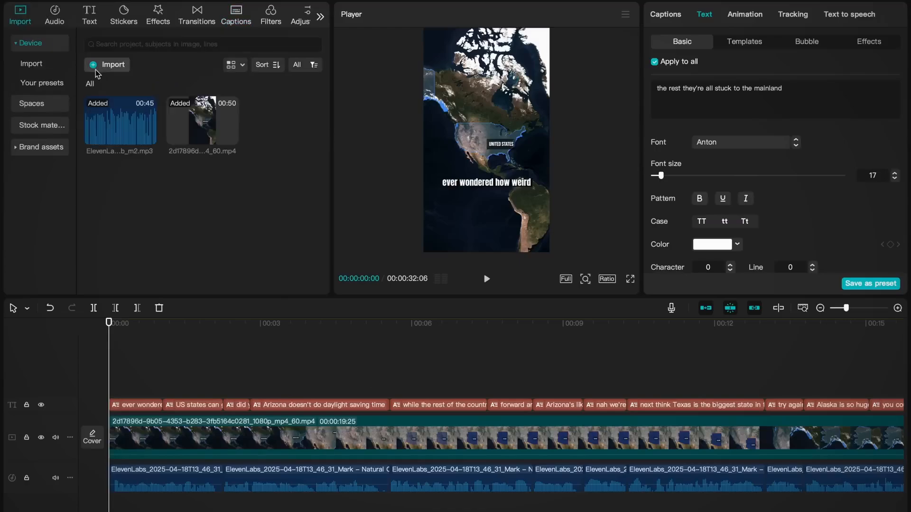
Step: Import night-detective-226857.mp3 into the CapCut project and place it below the voiceover at the start of the timeline
{"action": "left_click", "coordinate": [94, 66]}
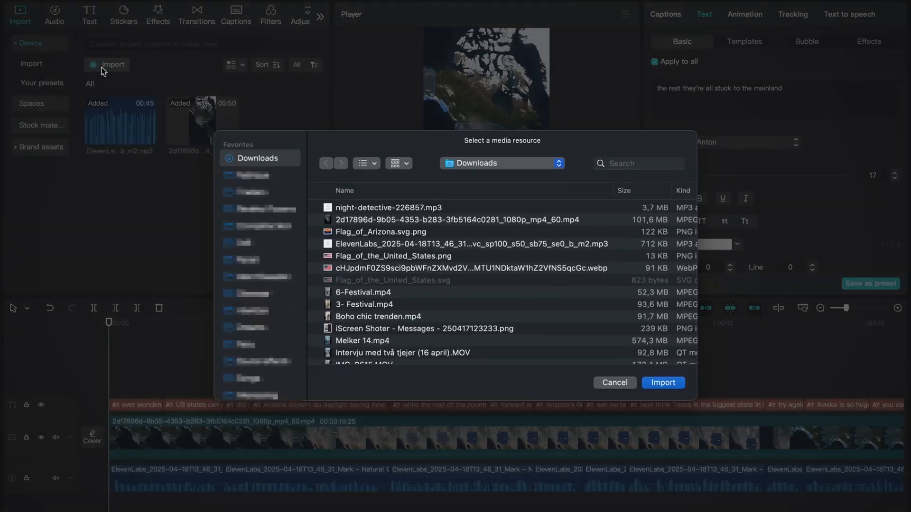
{"action": "double_click", "coordinate": [381, 209]}
{"action": "left_click_drag", "start_coordinate": [295, 122], "coordinate": [109, 471]}
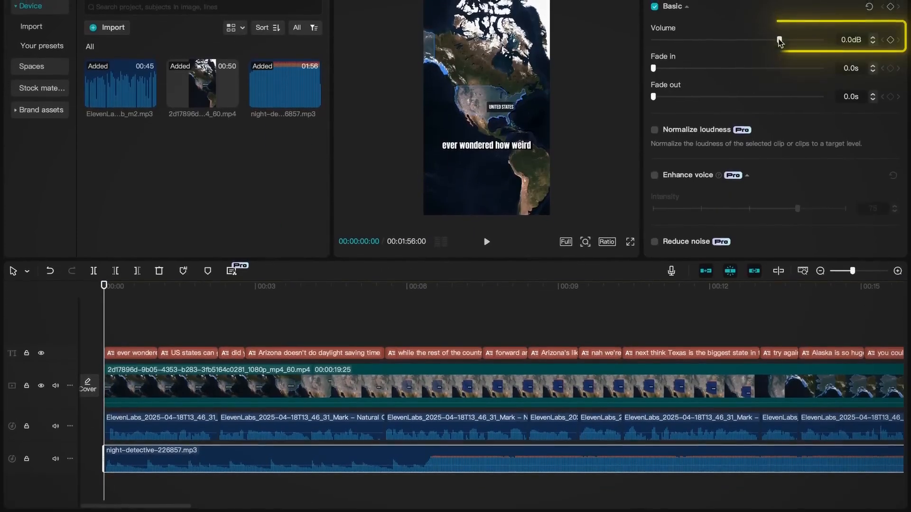
Step: Lower the background music's volume to about -21.3 dB and play back the mix
{"action": "left_click_drag", "start_coordinate": [779, 37], "coordinate": [743, 37]}
{"action": "left_click_drag", "start_coordinate": [743, 94], "coordinate": [739, 94]}
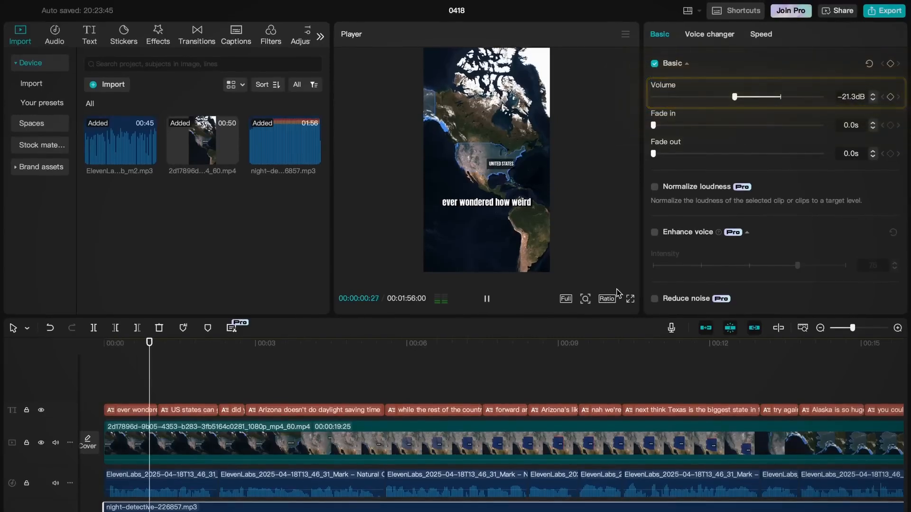
{"action": "scroll", "coordinate": [498, 373], "scroll_direction": "down", "scroll_amount": 2}
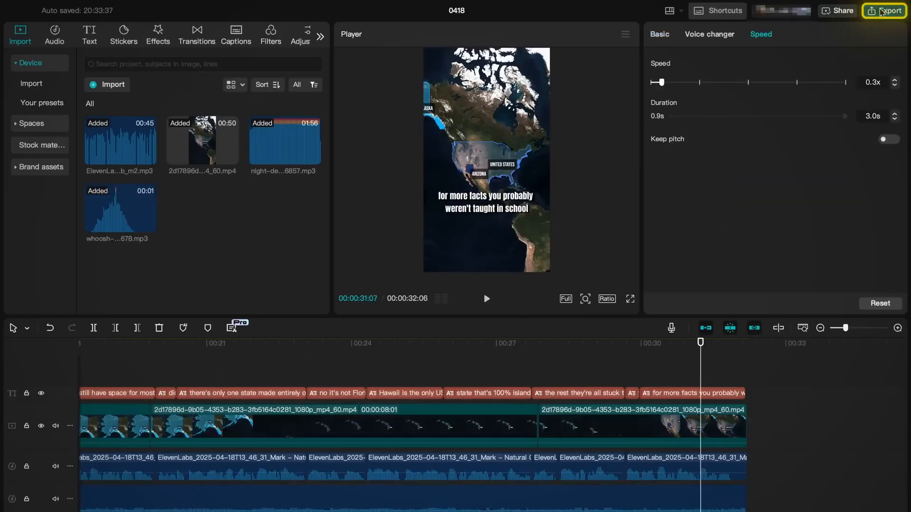
Step: Export the video as "Geography" at 1080P in mp4 format with a 60fps frame rate
{"action": "left_click", "coordinate": [881, 12]}
{"action": "double_click", "coordinate": [574, 123]}
{"action": "type", "text": "Geogr"}
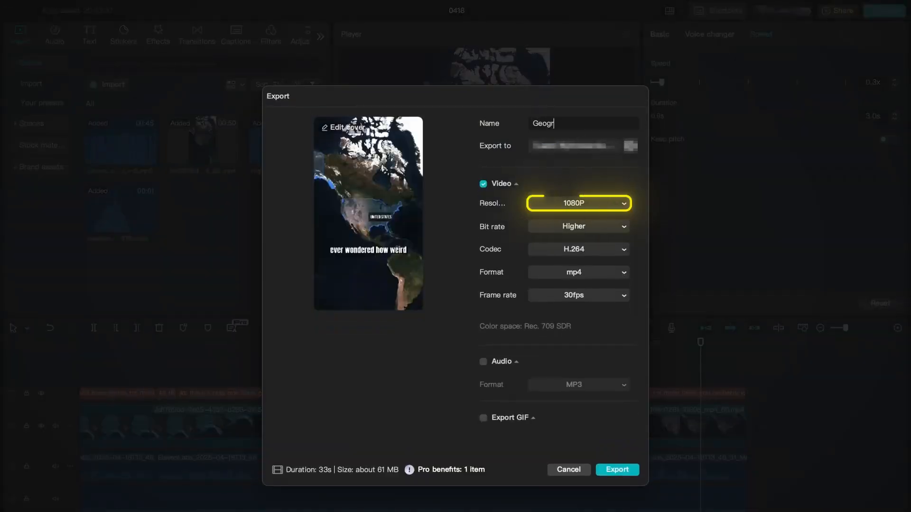
{"action": "type", "text": "aphy"}
{"action": "left_click", "coordinate": [605, 299]}
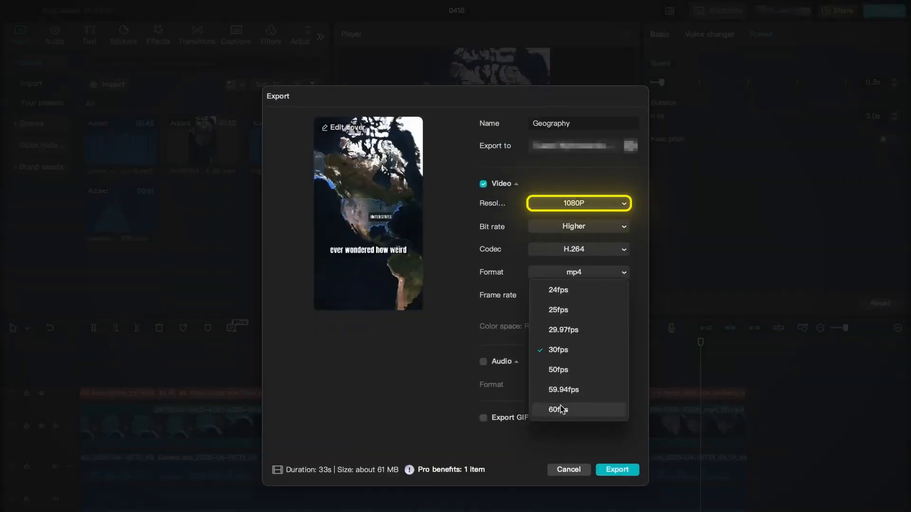
{"action": "left_click", "coordinate": [625, 469]}
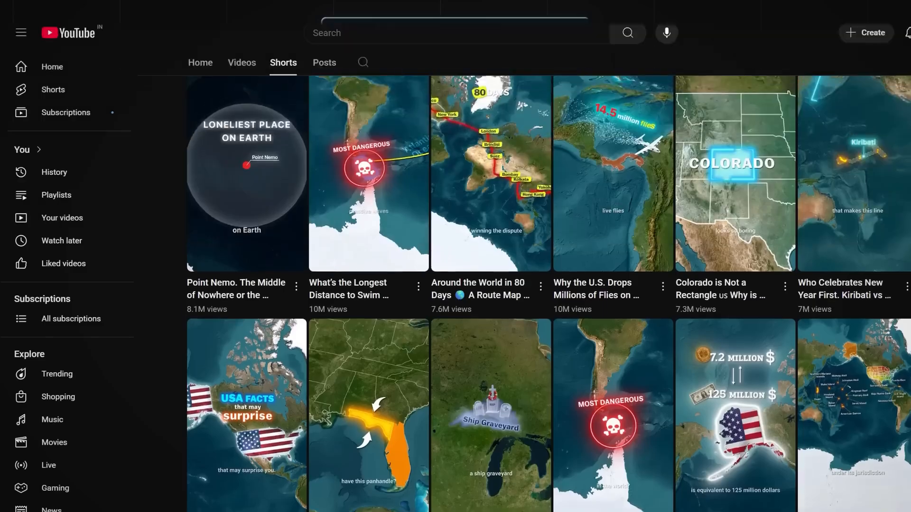
Step: Browse the GeoGlobeTales Shorts on YouTube and the howtoai channel's videos and viewer comments
{"action": "scroll", "coordinate": [546, 294], "scroll_direction": "up", "scroll_amount": 15}
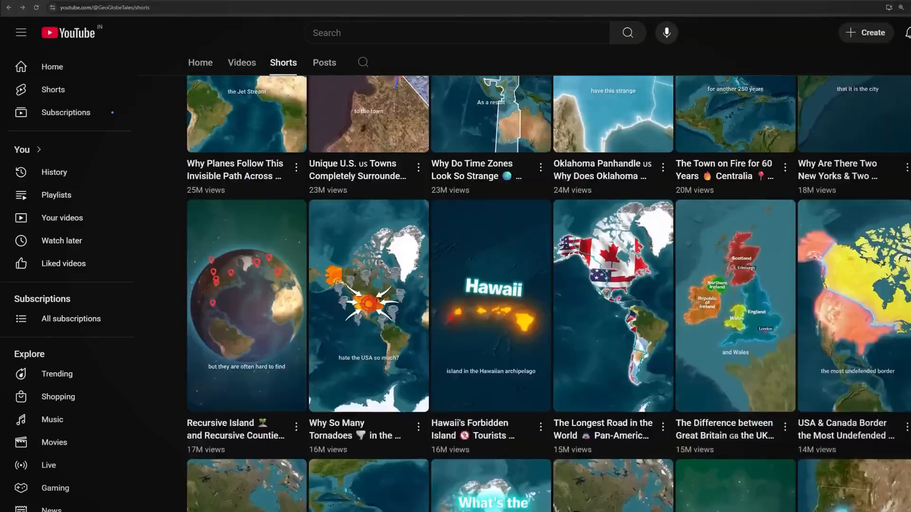
{"action": "scroll", "coordinate": [548, 294], "scroll_direction": "up", "scroll_amount": 1}
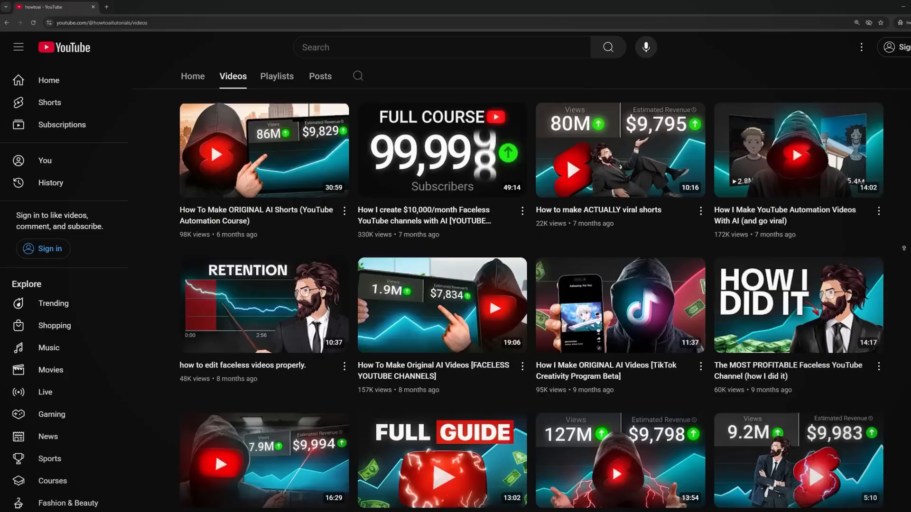
{"action": "scroll", "coordinate": [542, 300], "scroll_direction": "up", "scroll_amount": 15}
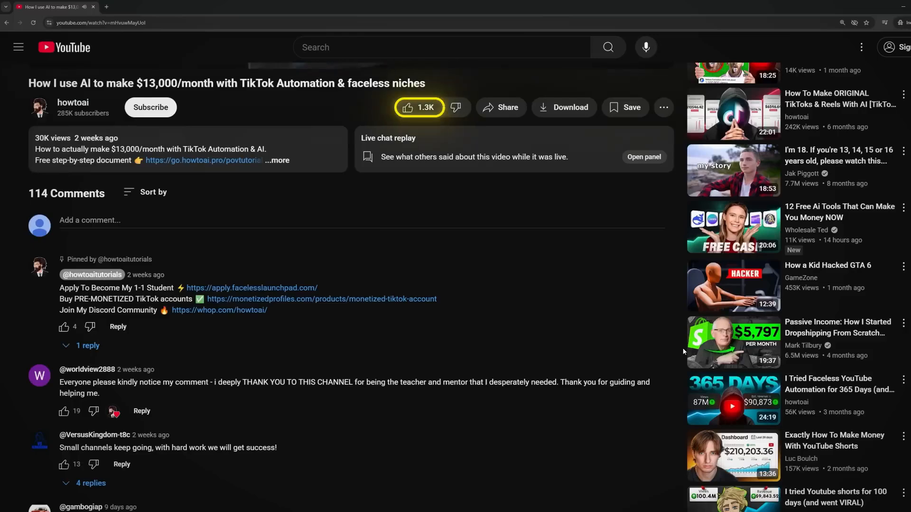
{"action": "scroll", "coordinate": [682, 348], "scroll_direction": "down", "scroll_amount": 3}
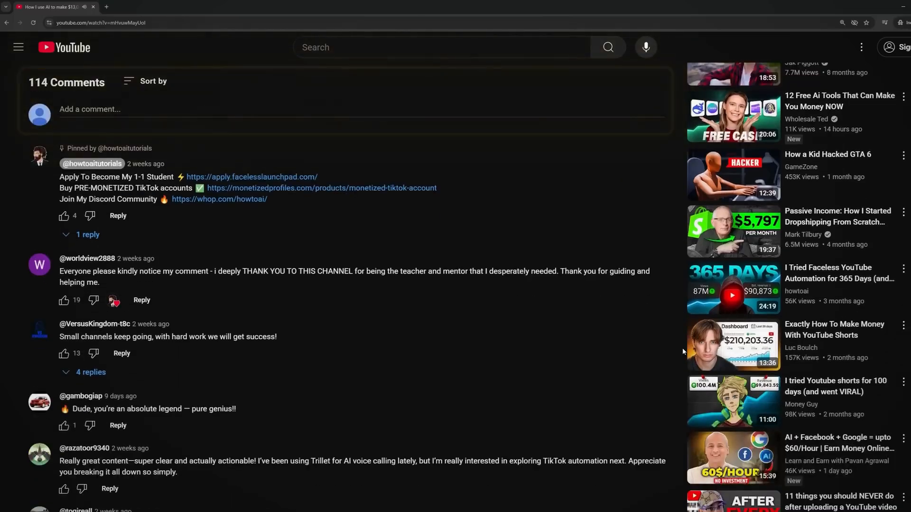
{"action": "scroll", "coordinate": [682, 351], "scroll_direction": "down", "scroll_amount": 10}
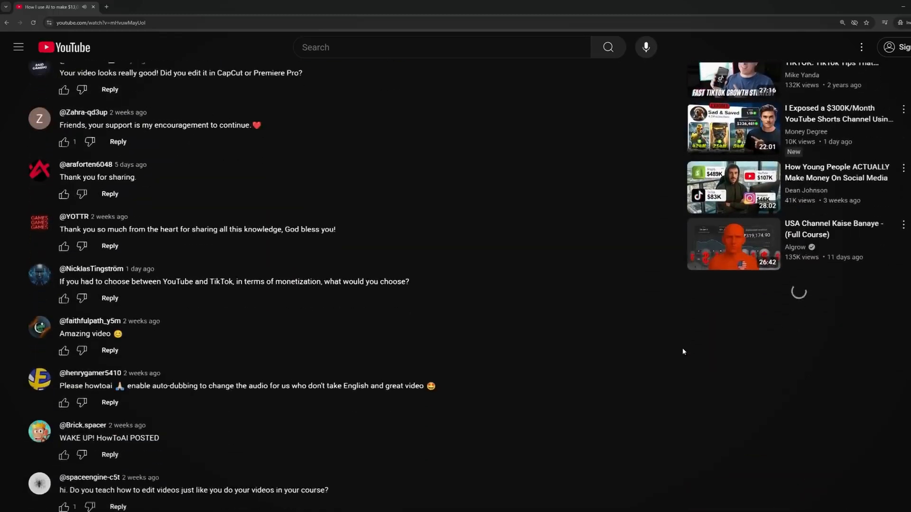
{"action": "scroll", "coordinate": [682, 351], "scroll_direction": "down", "scroll_amount": 10}
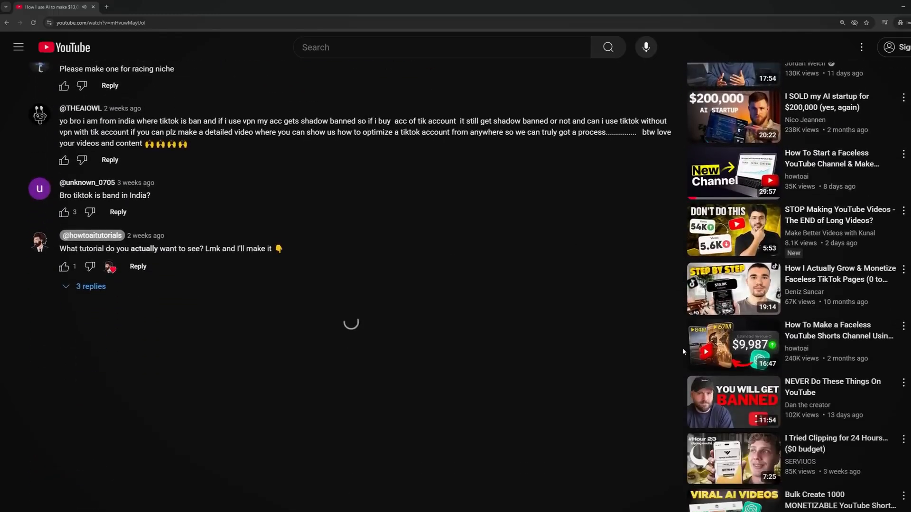
{"action": "scroll", "coordinate": [682, 349], "scroll_direction": "down", "scroll_amount": 5}
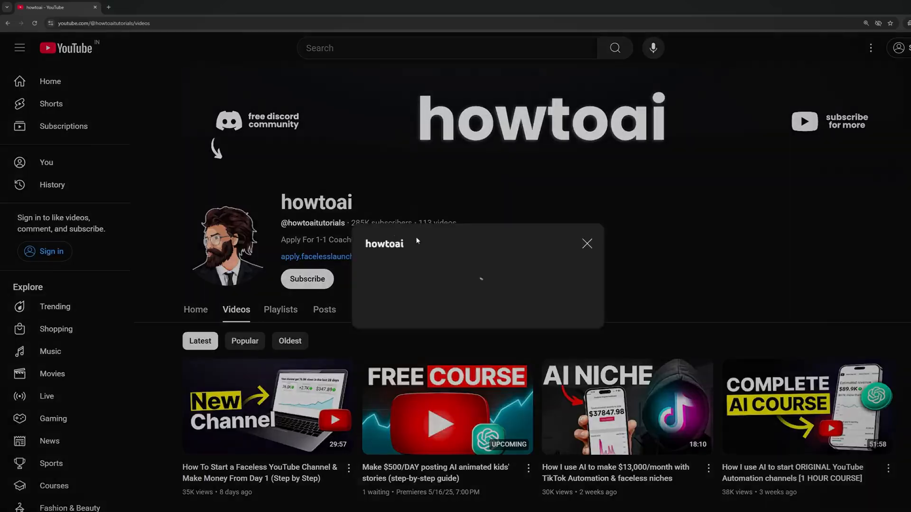
Step: Check the howtoai channel's join date and subscriber count in its channel details
{"action": "scroll", "coordinate": [477, 275], "scroll_direction": "down", "scroll_amount": 10}
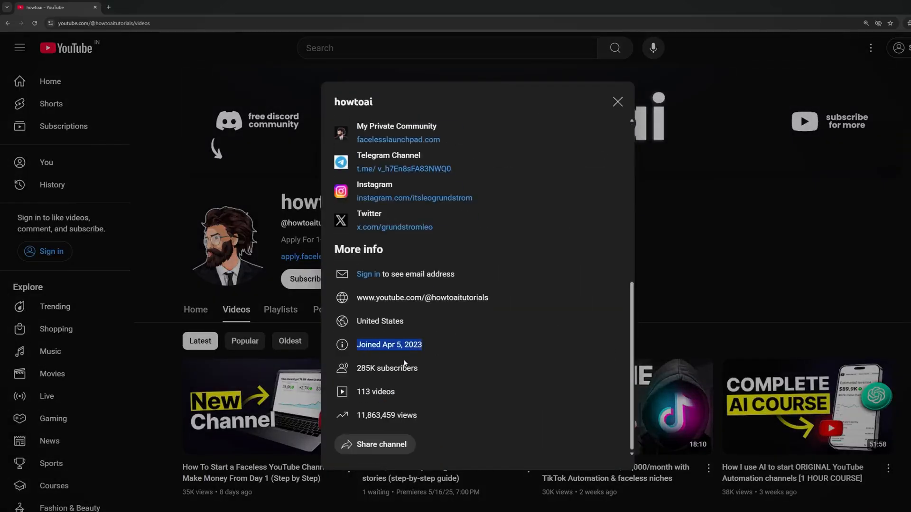
{"action": "left_click_drag", "start_coordinate": [425, 368], "coordinate": [371, 369]}
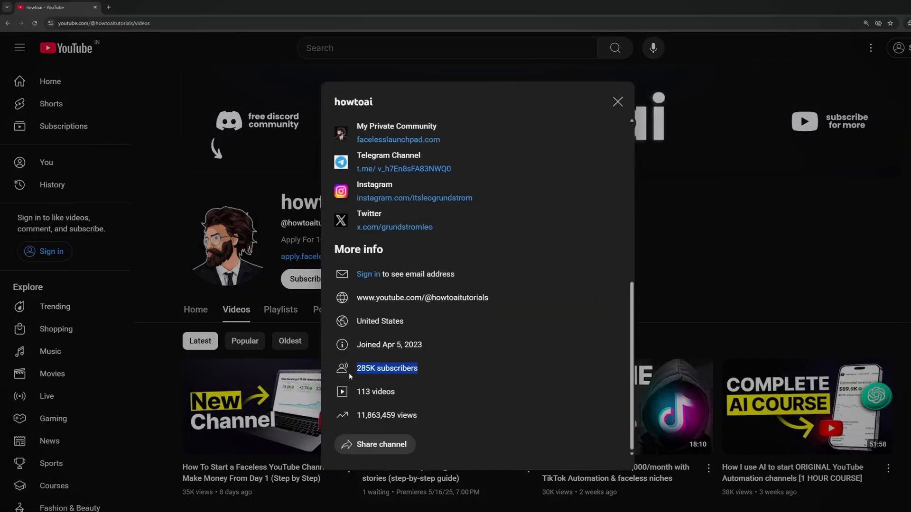
{"action": "left_click", "coordinate": [671, 279]}
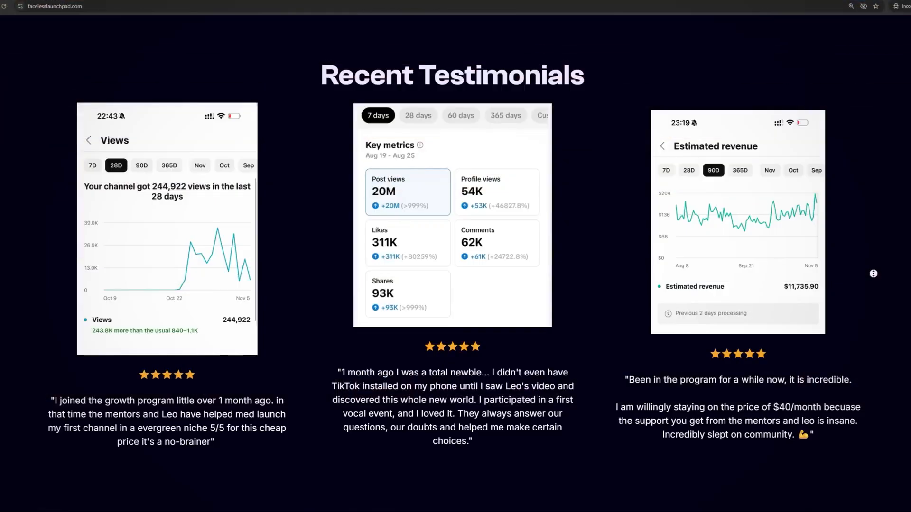
Step: Review the testimonials, included courses and student results on facelesslaunchpad.com
{"action": "scroll", "coordinate": [873, 274], "scroll_direction": "up", "scroll_amount": 5}
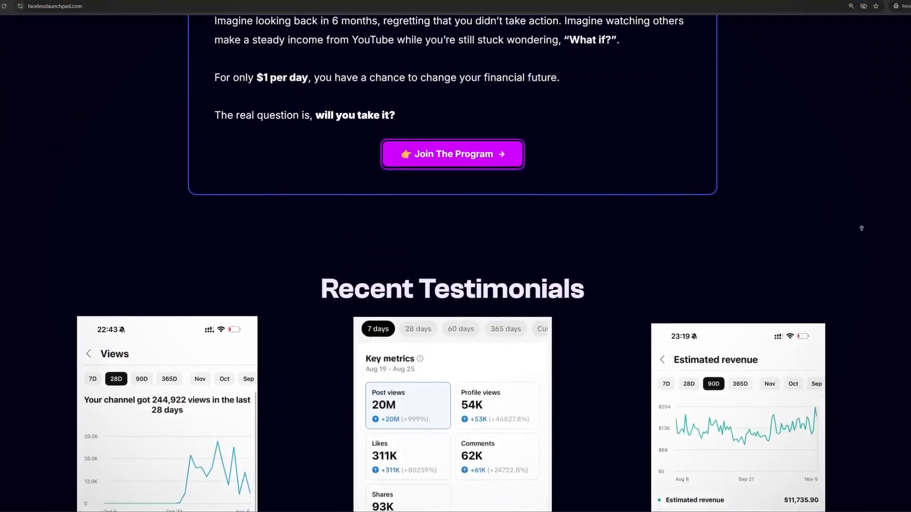
{"action": "scroll", "coordinate": [861, 228], "scroll_direction": "up", "scroll_amount": 10}
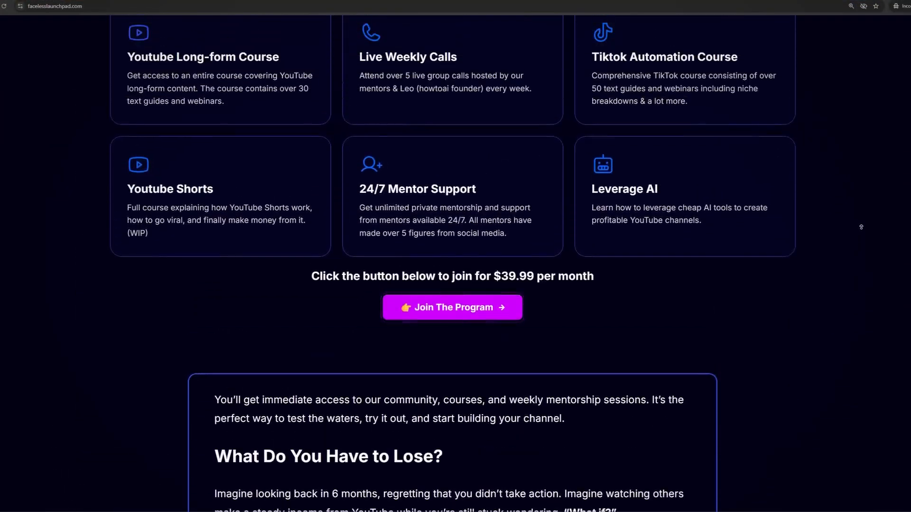
{"action": "scroll", "coordinate": [861, 227], "scroll_direction": "up", "scroll_amount": 6}
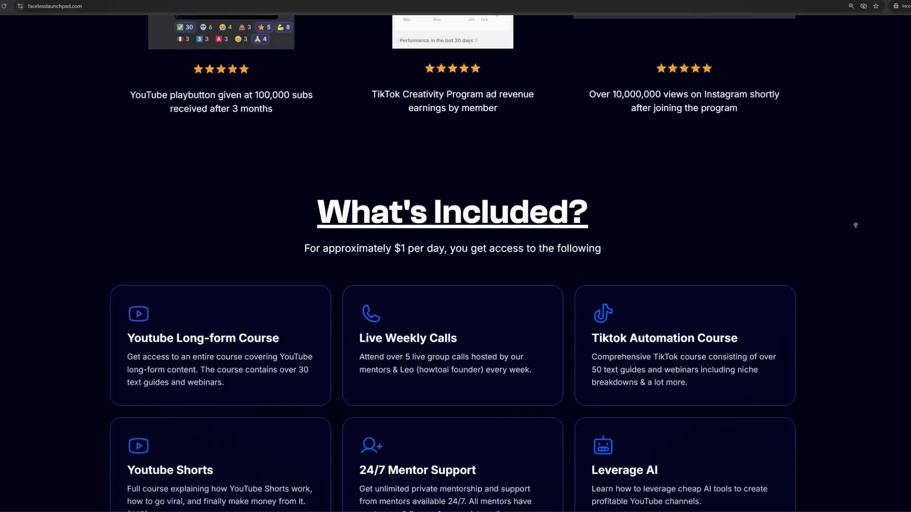
{"action": "scroll", "coordinate": [855, 225], "scroll_direction": "up", "scroll_amount": 6}
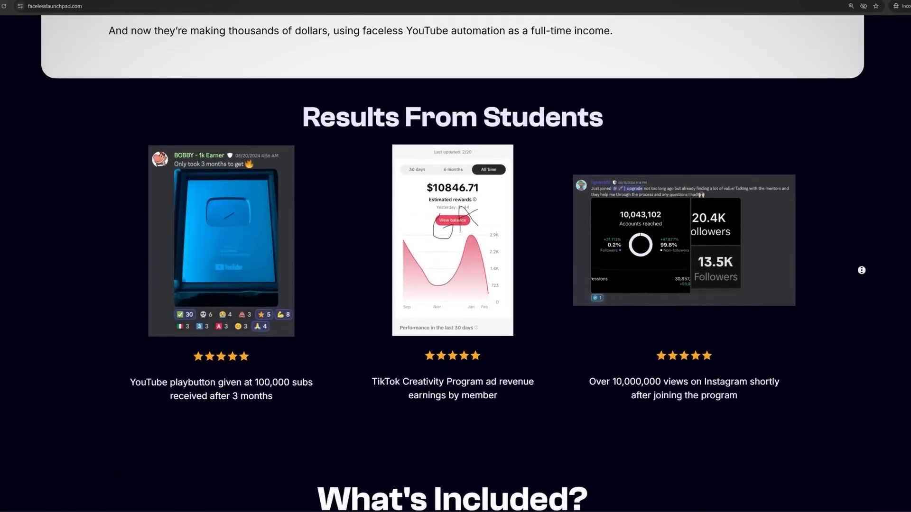